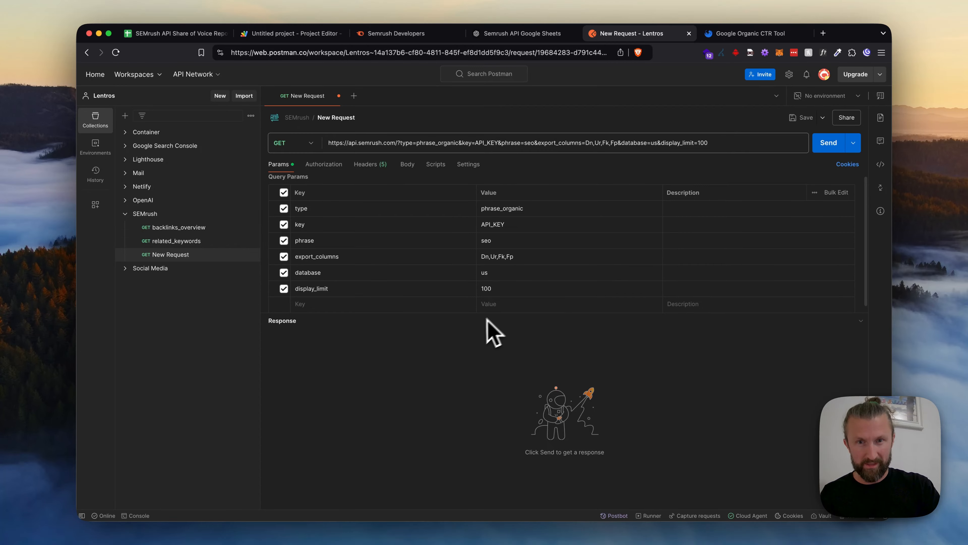
Switch to the text editor notes and highlight the line "2. Setup the Google Sheet"
{"action": "key", "text": "ctrl+Up"}
{"action": "left_click", "coordinate": [141, 208]}
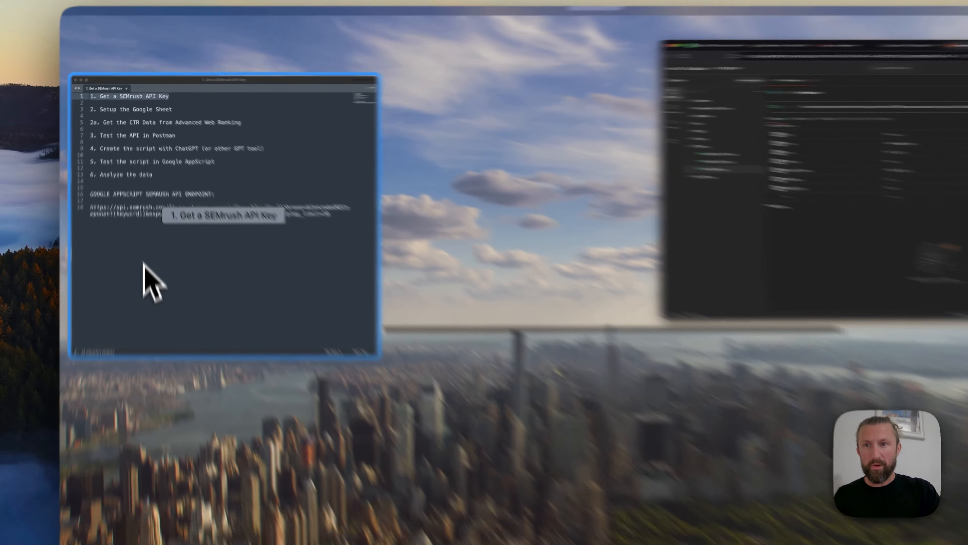
{"action": "key", "text": "Down"}
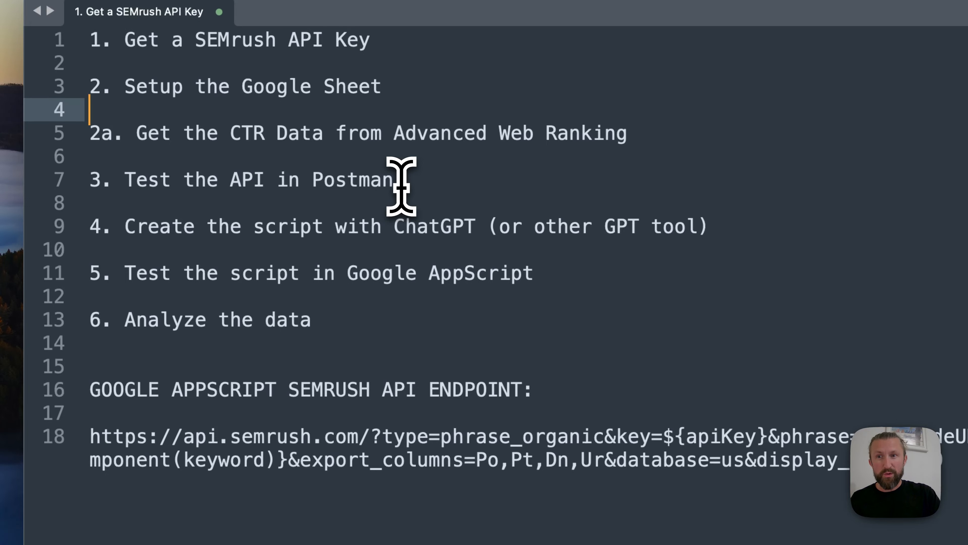
{"action": "key", "text": "super+shift+Right"}
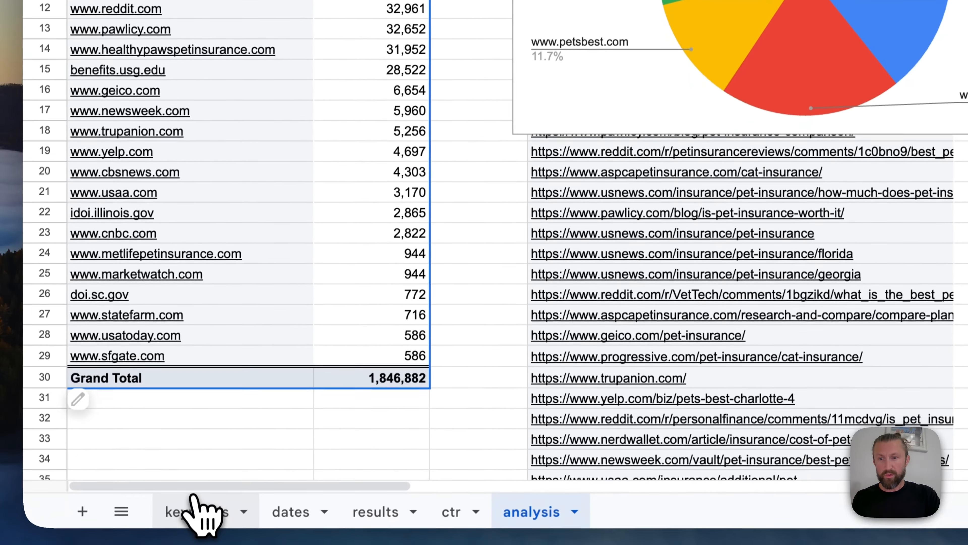
Switch to the SEMrush API Share of Voice Report spreadsheet and look through its keywords and dates sheets
{"action": "left_click", "coordinate": [193, 498]}
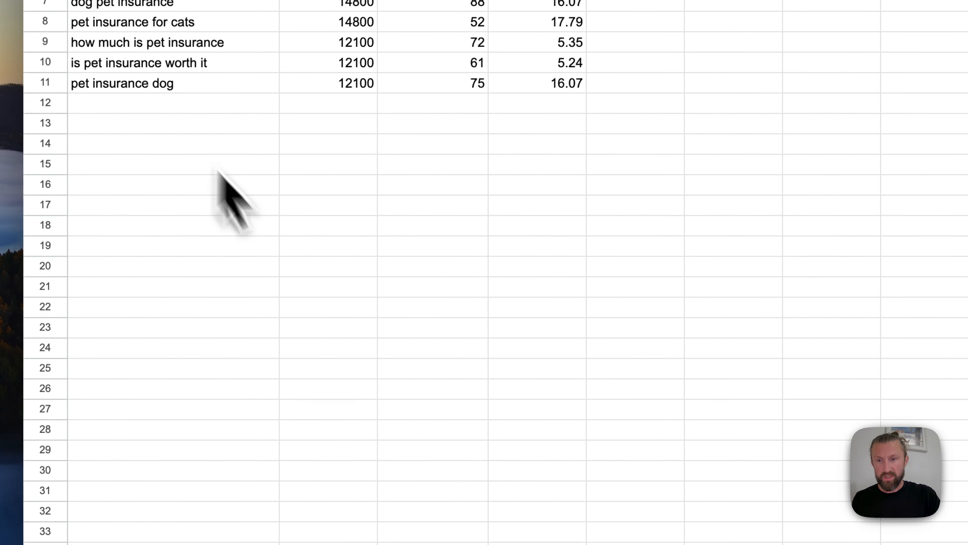
{"action": "left_click", "coordinate": [315, 519]}
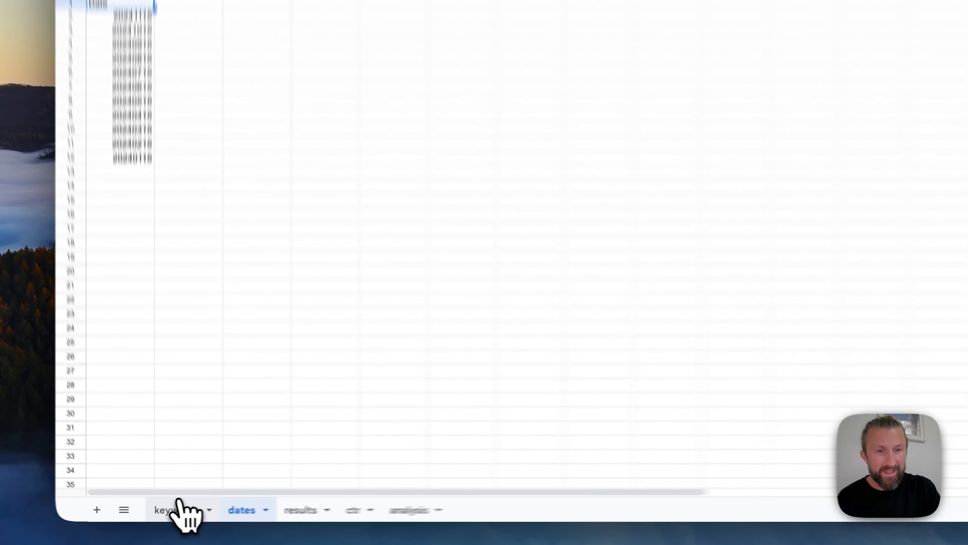
{"action": "left_click", "coordinate": [160, 513]}
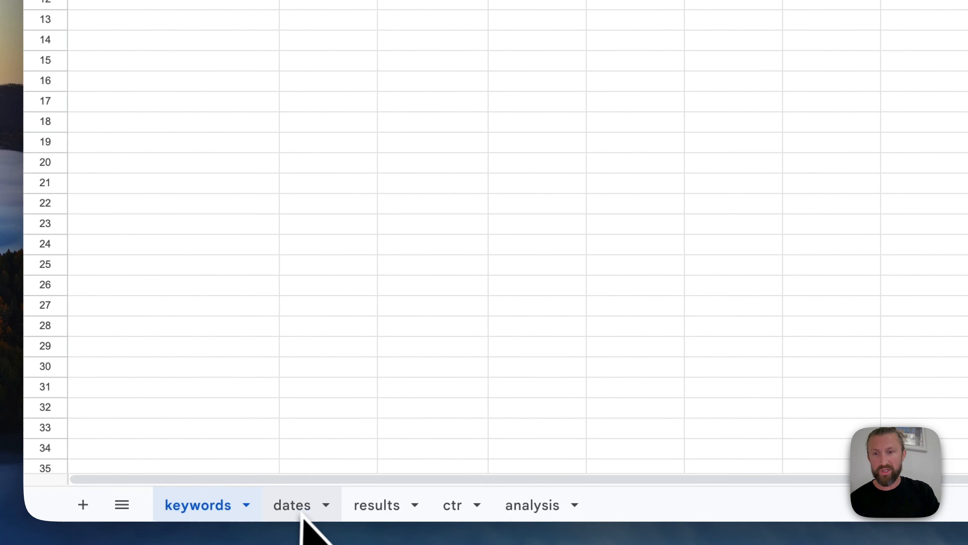
{"action": "left_click", "coordinate": [269, 496]}
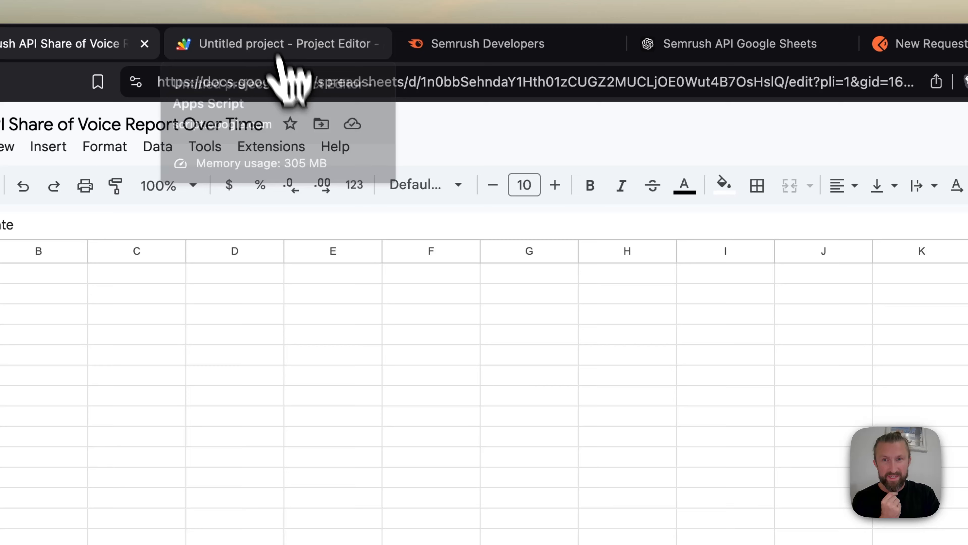
Check the spreadsheet's available extensions and the fetchSemrushData script in the Apps Script project, and return to the spreadsheet
{"action": "left_click", "coordinate": [272, 146]}
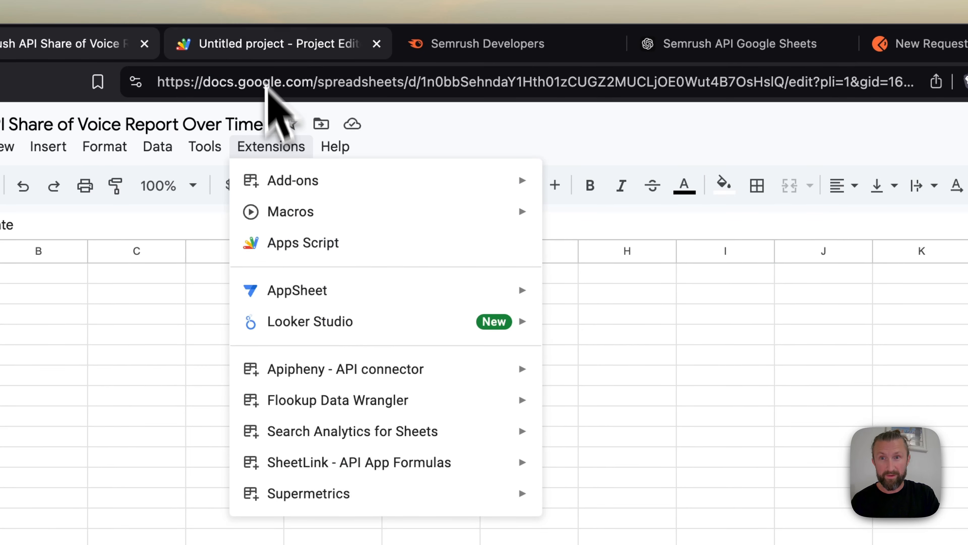
{"action": "left_click", "coordinate": [258, 43]}
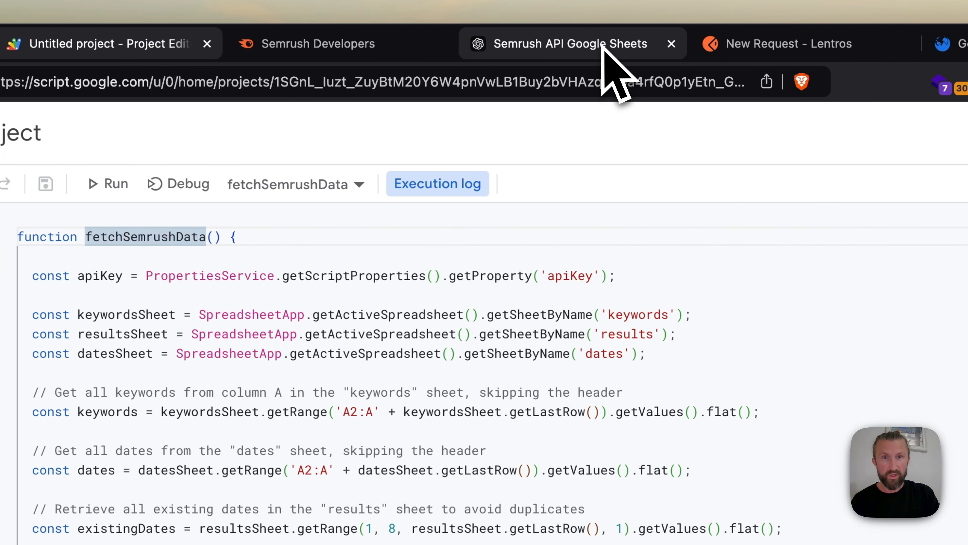
{"action": "left_click", "coordinate": [534, 43]}
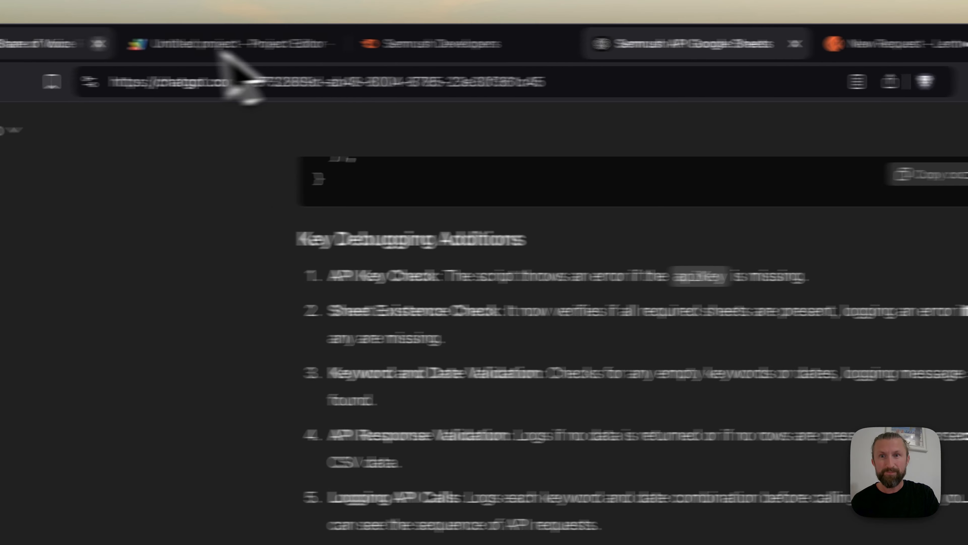
{"action": "left_click", "coordinate": [225, 48]}
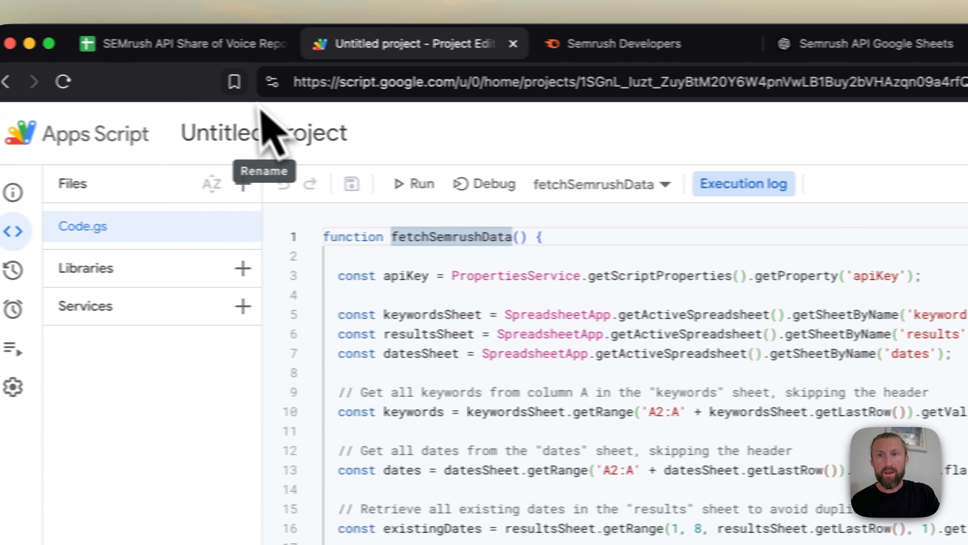
{"action": "left_click", "coordinate": [229, 43]}
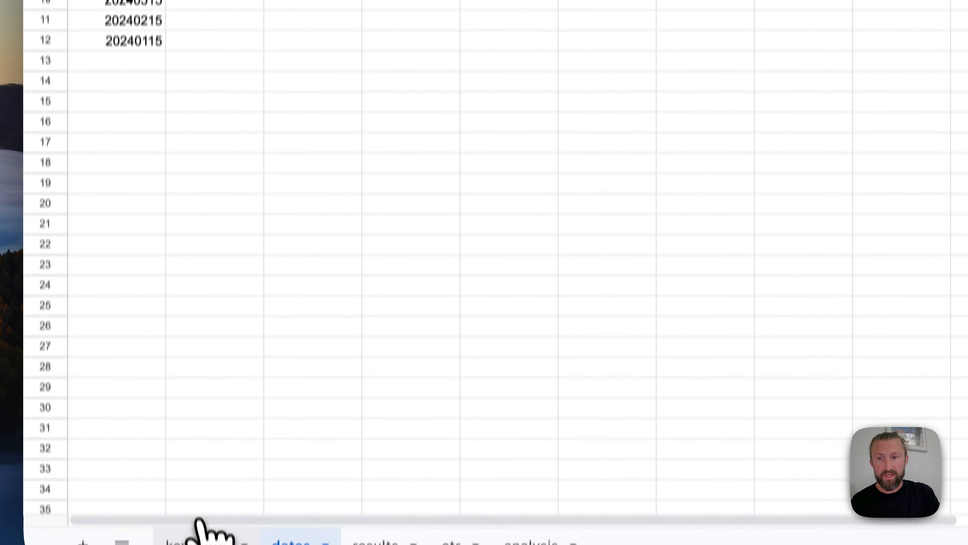
Look at the keywords sheet and highlight the dates in A2:A12 of the dates sheet
{"action": "left_click", "coordinate": [202, 540]}
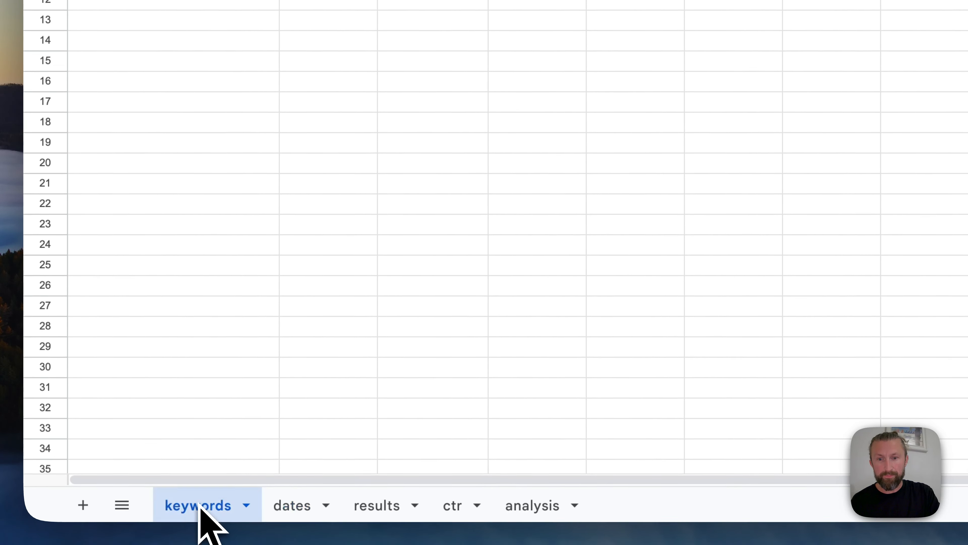
{"action": "left_click", "coordinate": [272, 507]}
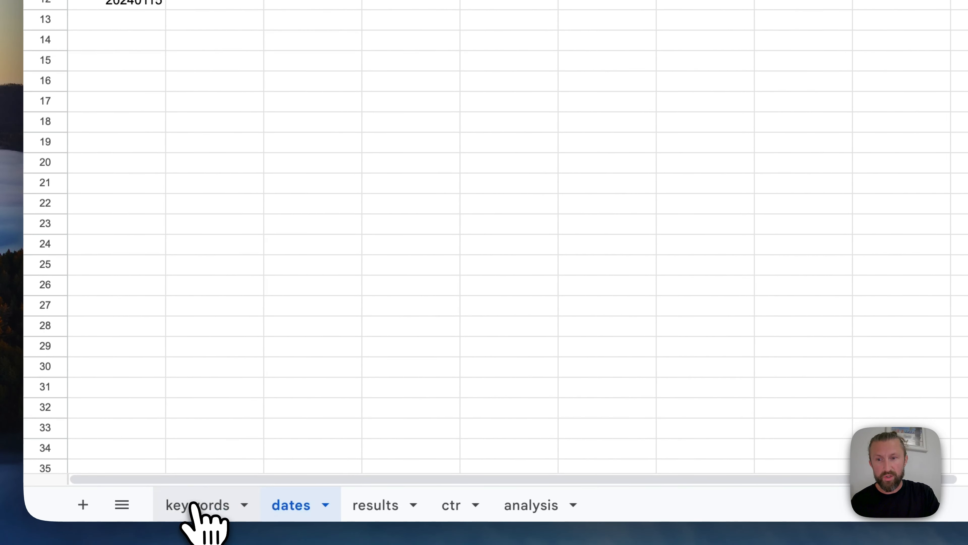
{"action": "left_click_drag", "start_coordinate": [122, 138], "coordinate": [118, 411]}
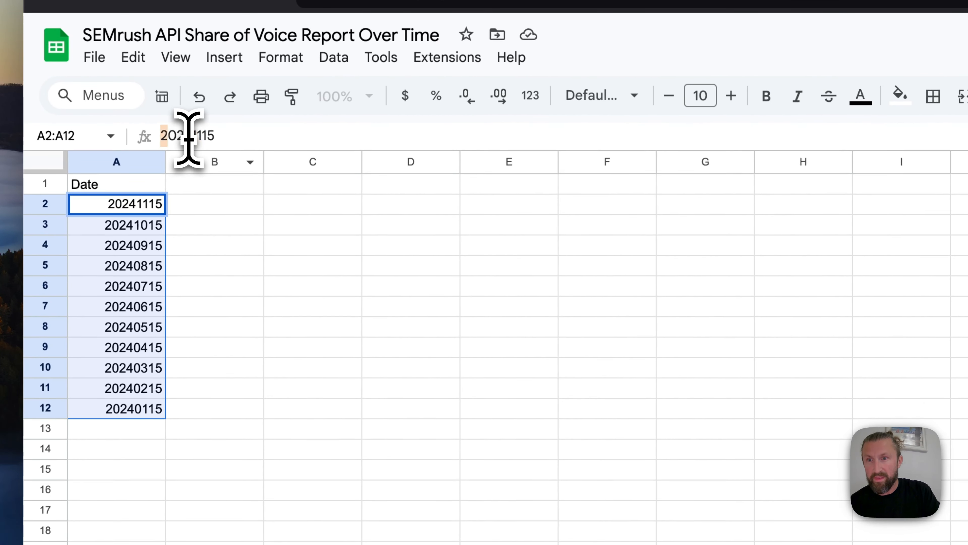
{"action": "left_click", "coordinate": [138, 469]}
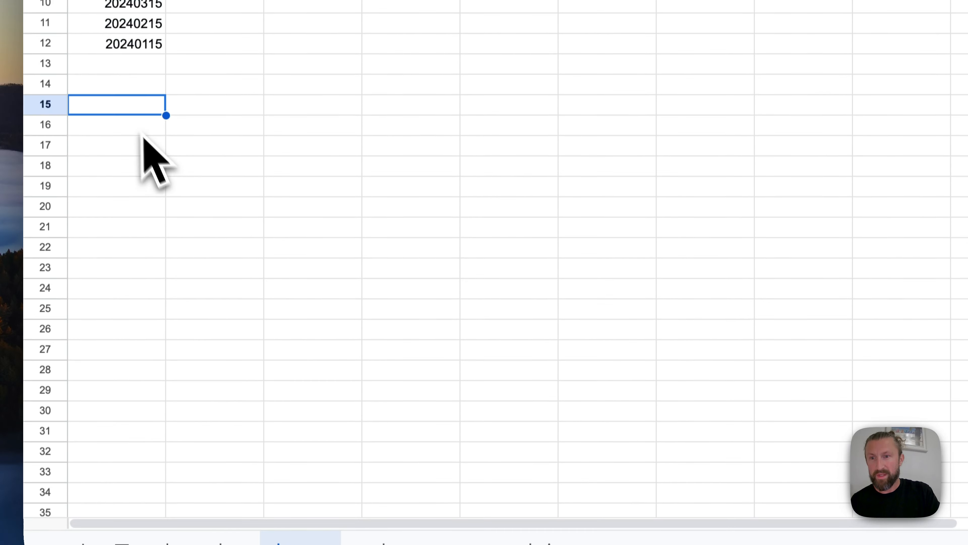
{"action": "key", "text": "super+Up"}
{"action": "key", "text": "super+Up"}
{"action": "key", "text": "shift+super+Down"}
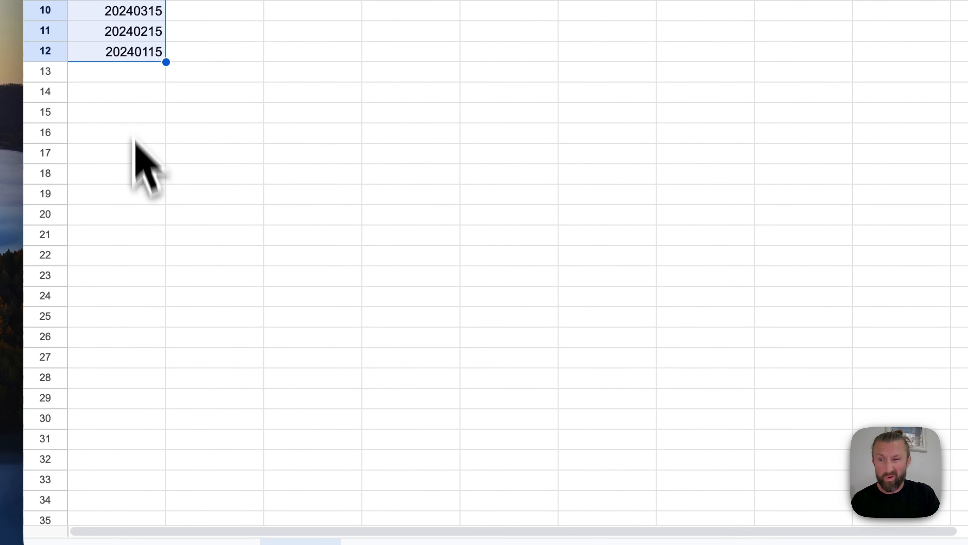
Review the keywords sheet's columns and highlight the keyword list in A2:A11
{"action": "left_click", "coordinate": [204, 507]}
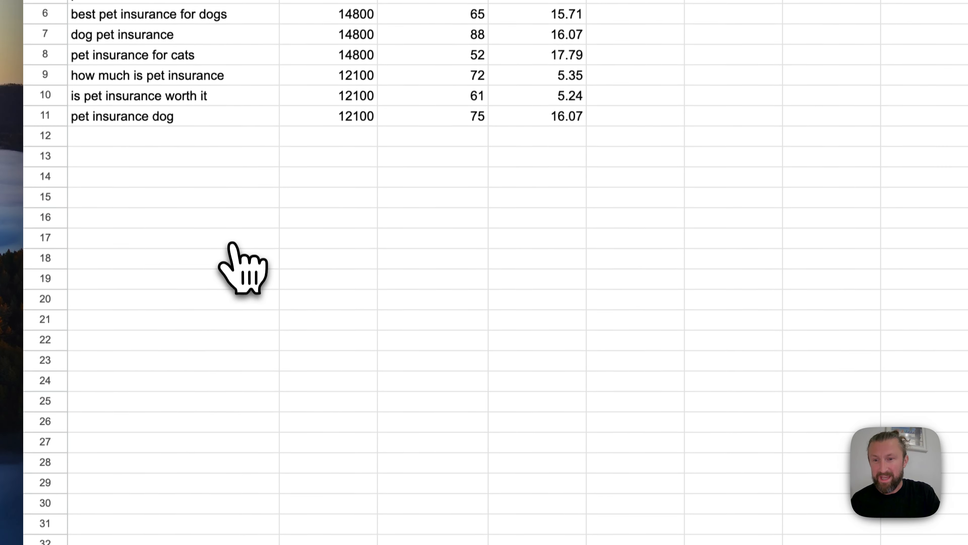
{"action": "key", "text": "shift+super+Down"}
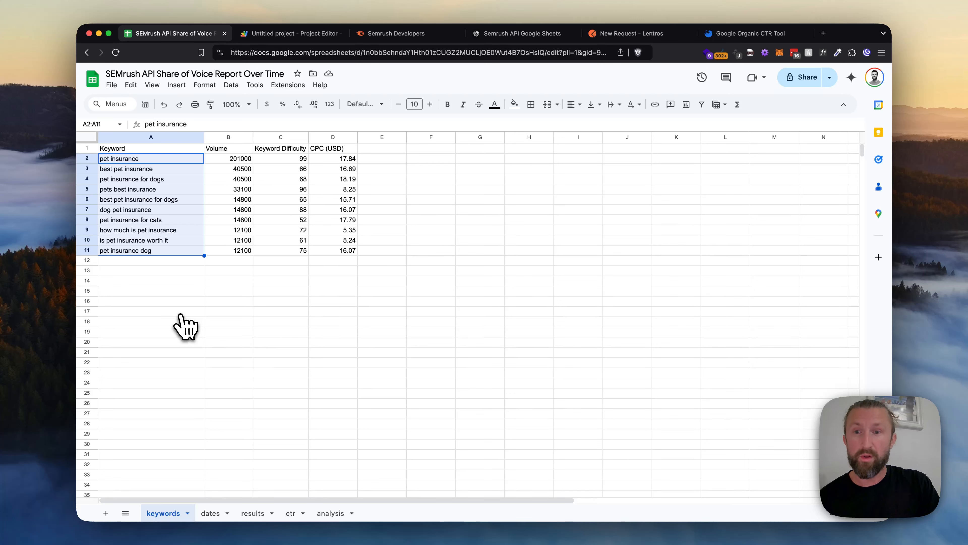
{"action": "key", "text": "Right"}
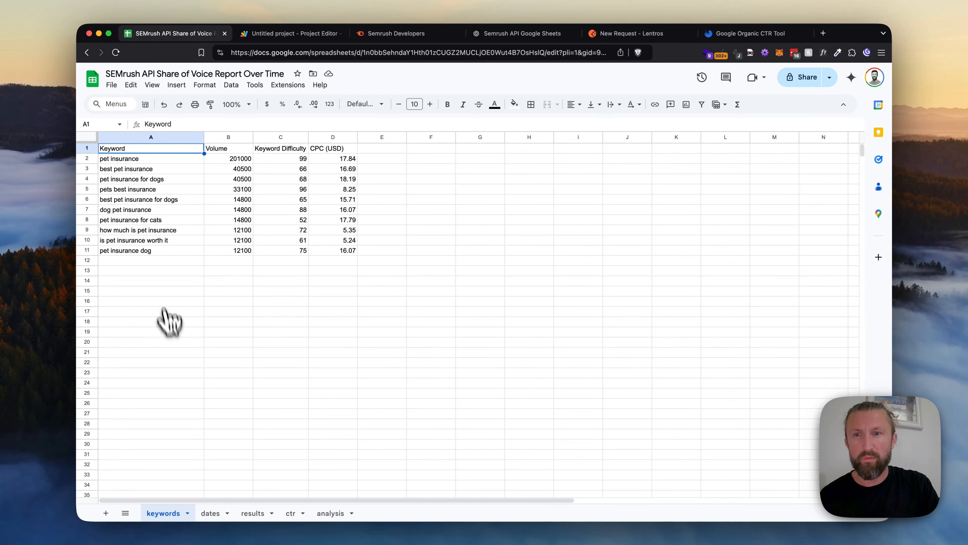
{"action": "left_click", "coordinate": [229, 137]}
{"action": "left_click", "coordinate": [178, 149]}
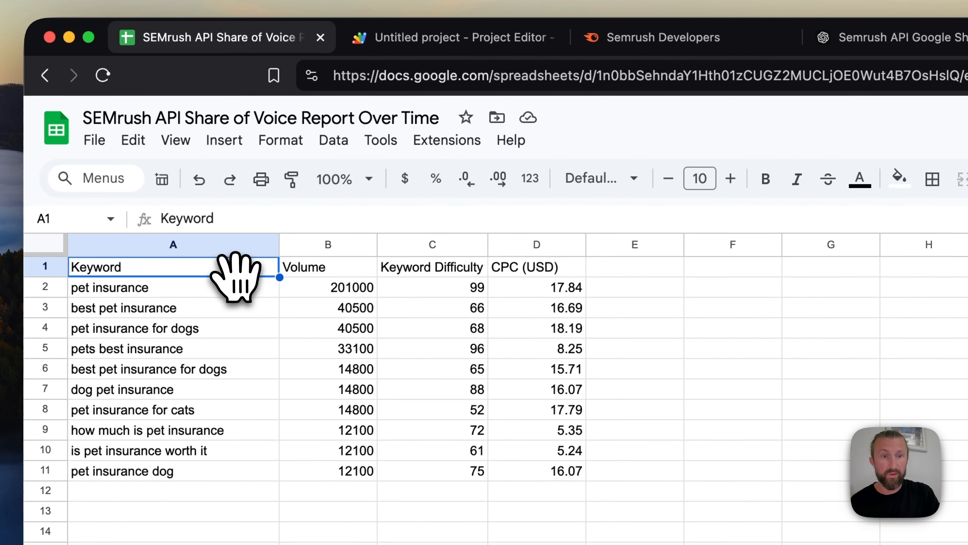
{"action": "key", "text": "Down"}
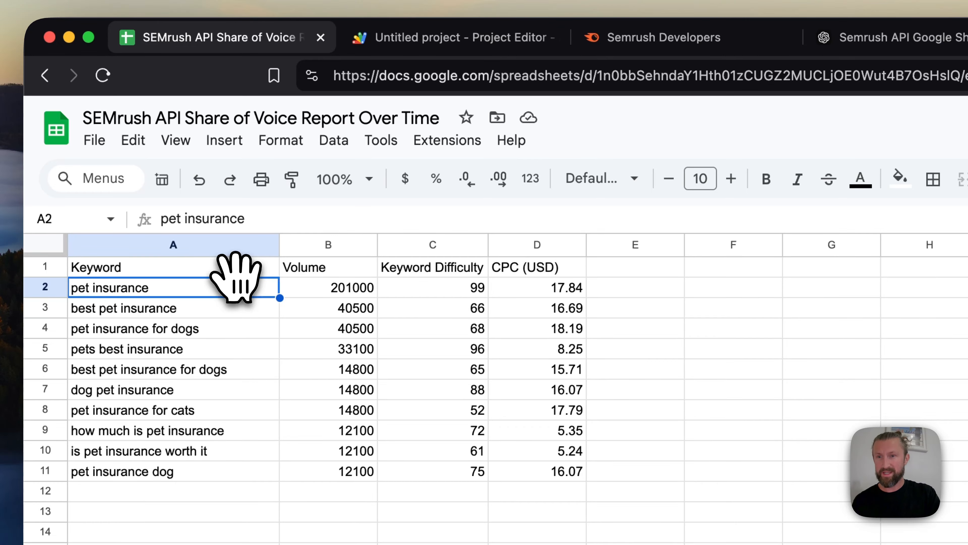
{"action": "key", "text": "super+shift+Down"}
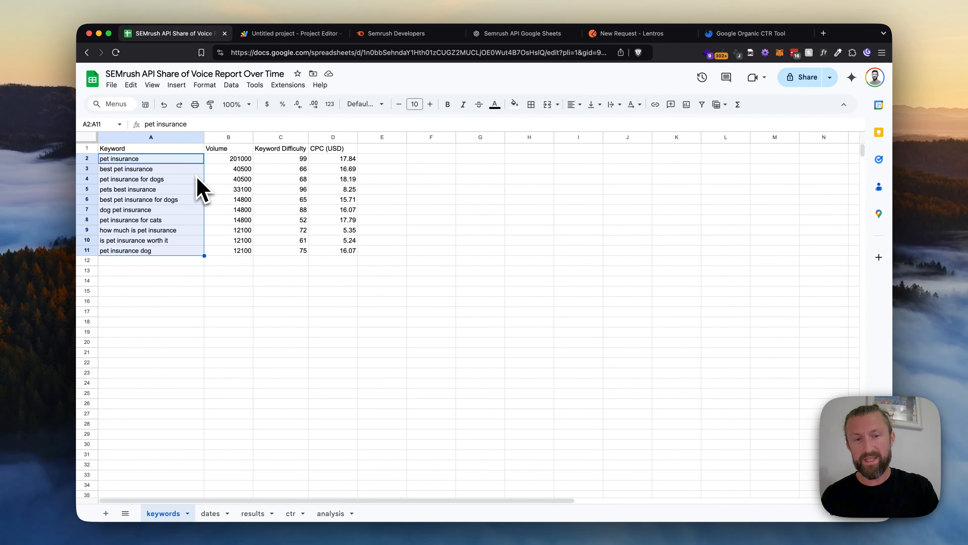
Return to the text editor notes and highlight the line "2a. Get the CTR Data from Advanced Web Ranking"
{"action": "key", "text": "ctrl+Up"}
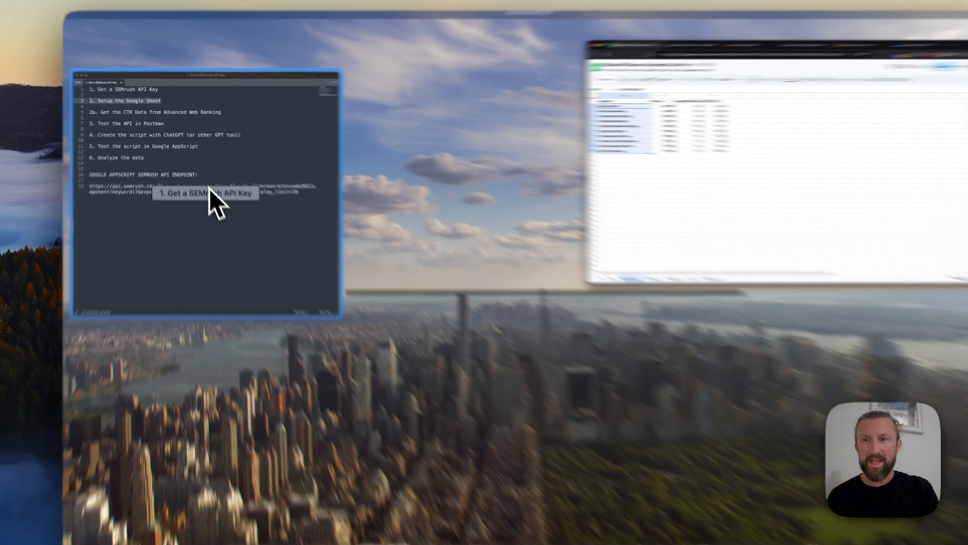
{"action": "left_click", "coordinate": [209, 187]}
{"action": "key", "text": "Down"}
{"action": "key", "text": "Down"}
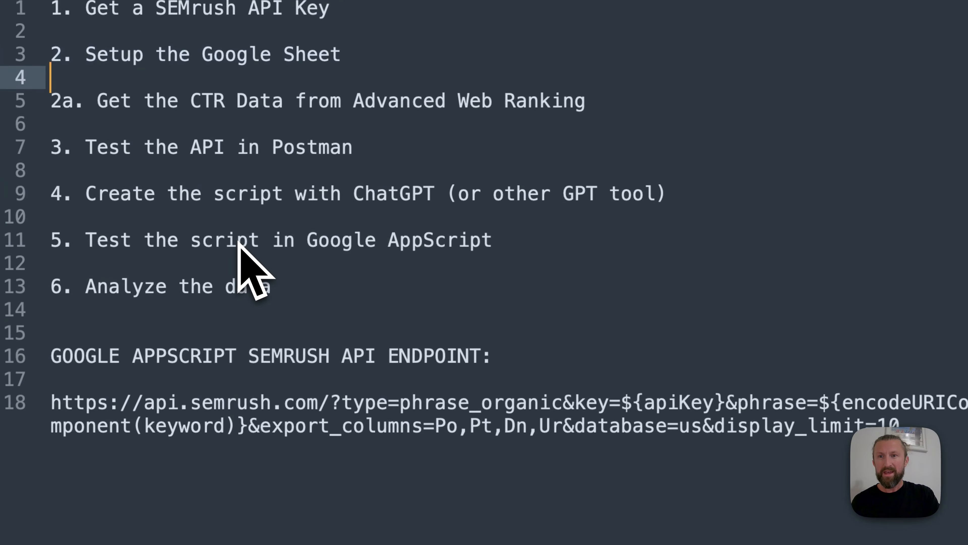
{"action": "key", "text": "super+shift+Right"}
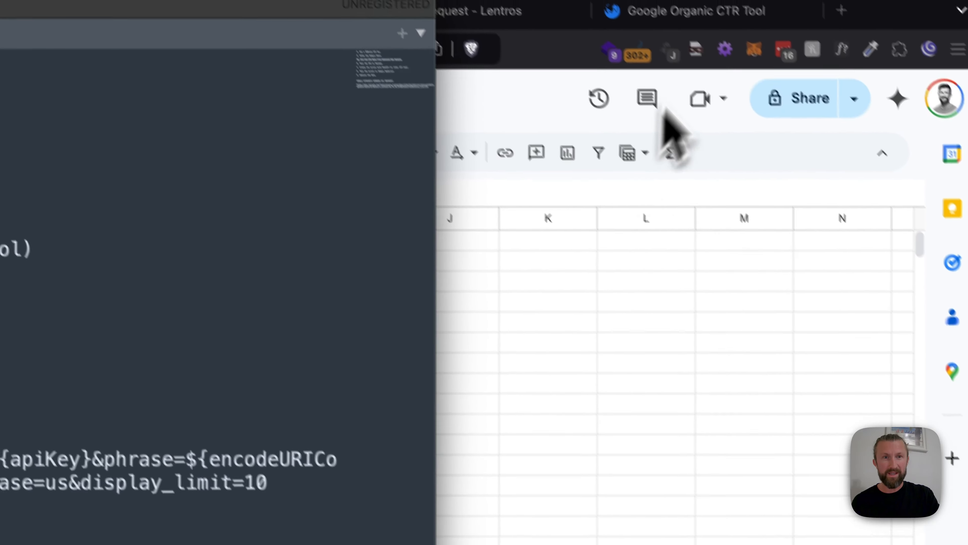
Examine the CTR curves by category in Advanced Web Ranking's Google Organic CTR Tool and the Pets CTR values on the spreadsheet's ctr sheet
{"action": "left_click", "coordinate": [710, 43]}
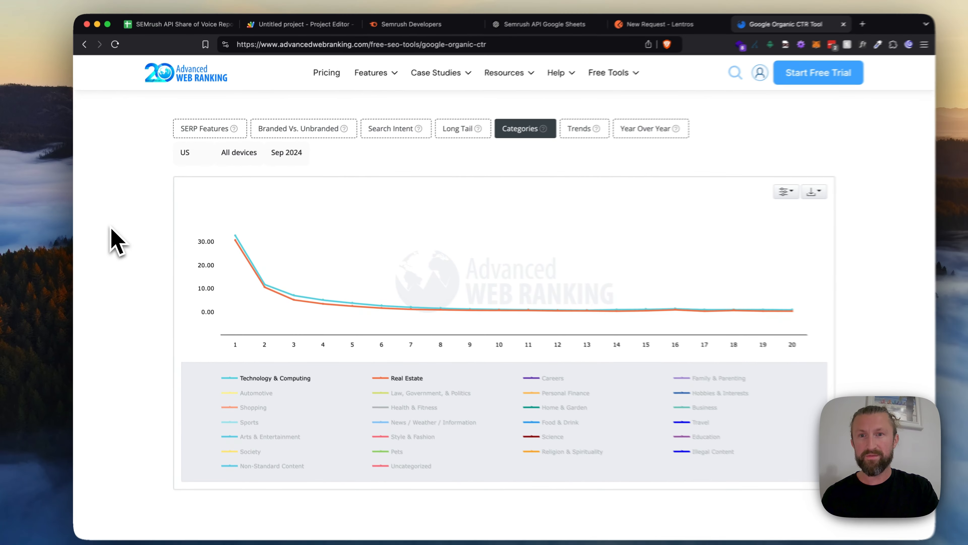
{"action": "mouse_move", "coordinate": [488, 85]}
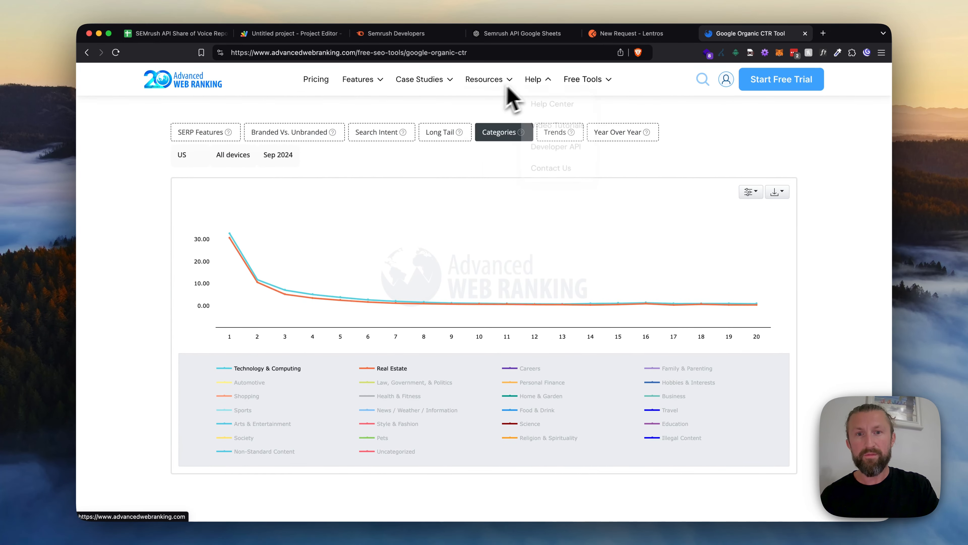
{"action": "mouse_move", "coordinate": [572, 81]}
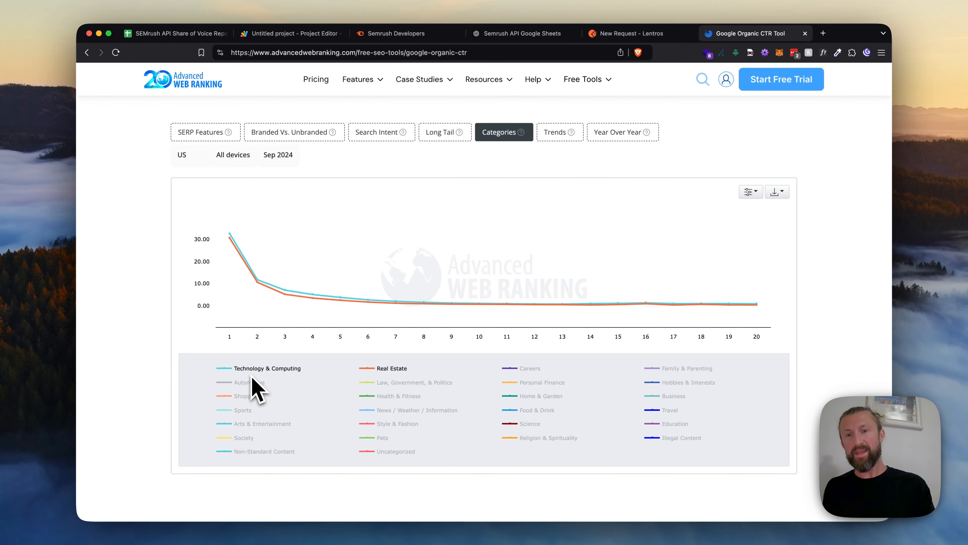
{"action": "left_click", "coordinate": [198, 33]}
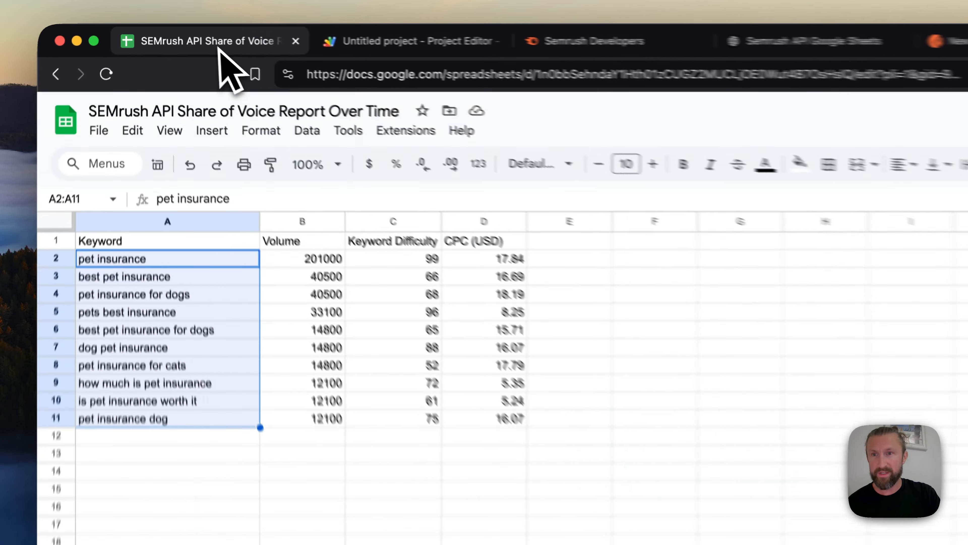
{"action": "left_click", "coordinate": [442, 540]}
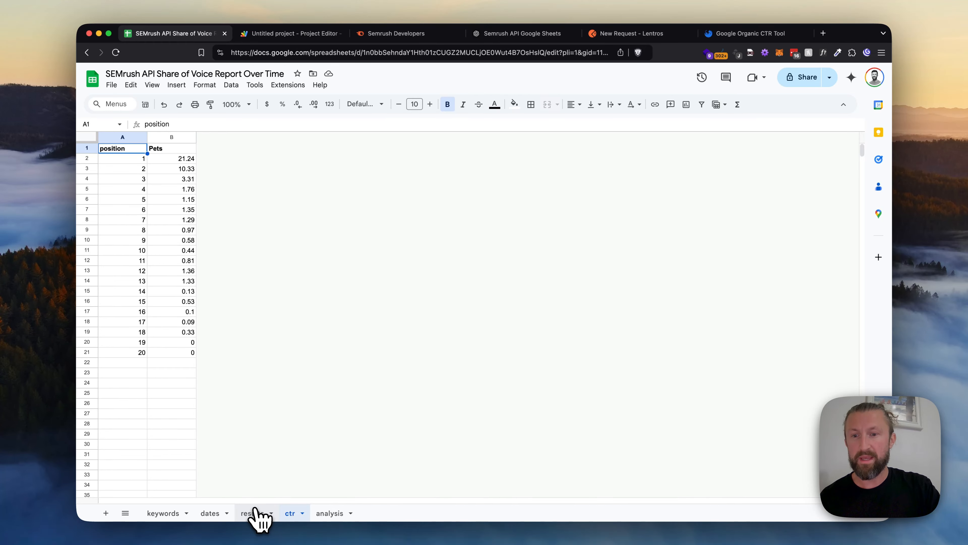
Return to the text editor notes and highlight the line "3. Test the API in Postman"
{"action": "key", "text": "ctrl+Up"}
{"action": "left_click", "coordinate": [228, 130]}
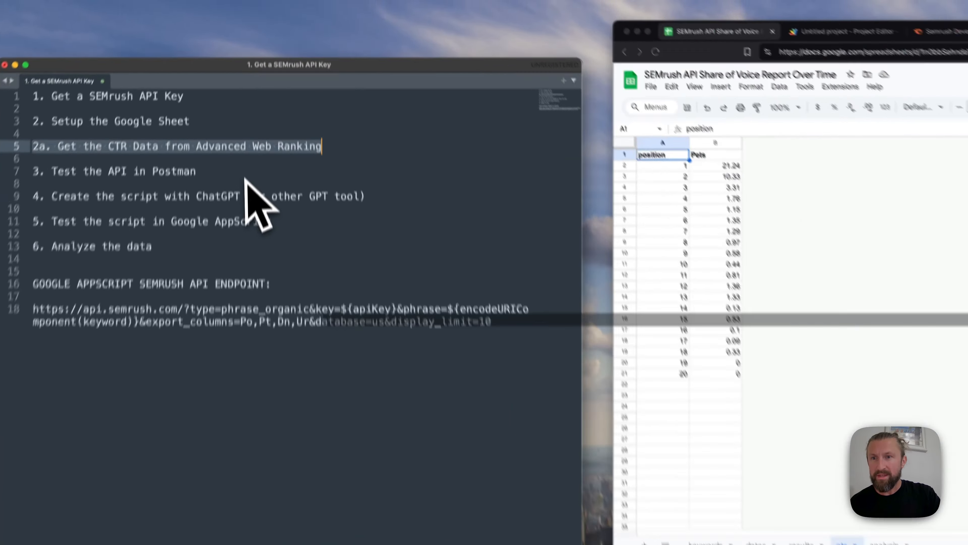
{"action": "key", "text": "Down"}
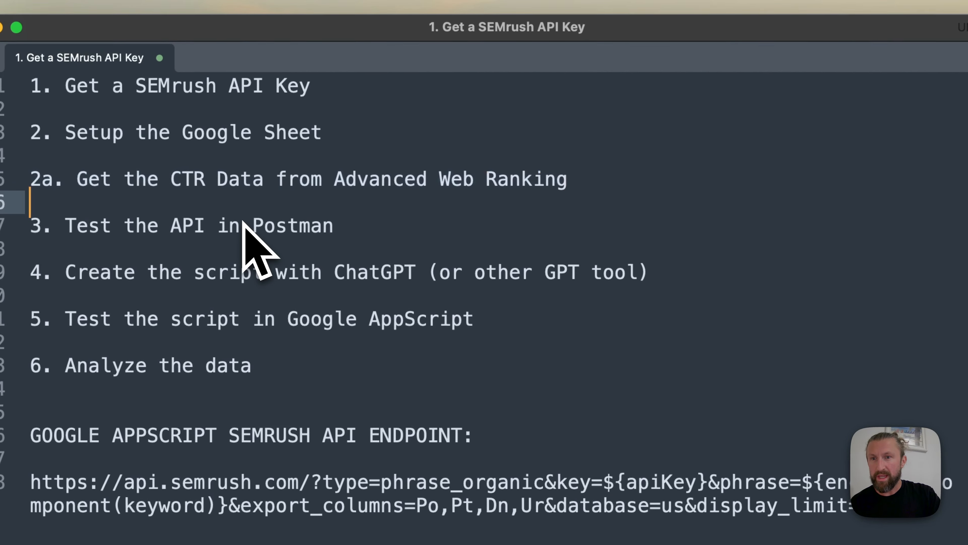
{"action": "key", "text": "Down"}
{"action": "key", "text": "super+shift+Right"}
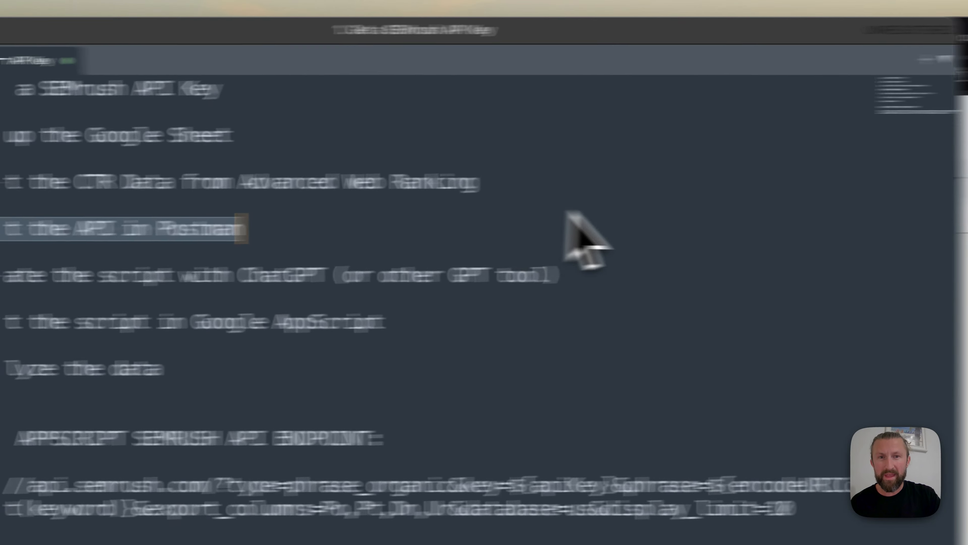
Review the Organic Results keyword report in the Semrush Developer API documentation and switch to the Apps Script project
{"action": "left_click", "coordinate": [652, 160]}
{"action": "left_click", "coordinate": [390, 53]}
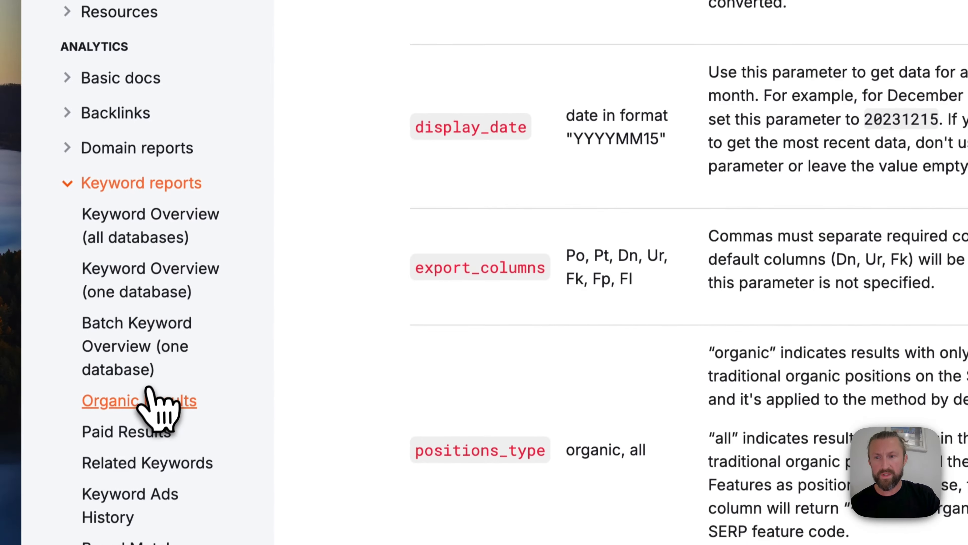
{"action": "left_click", "coordinate": [157, 401]}
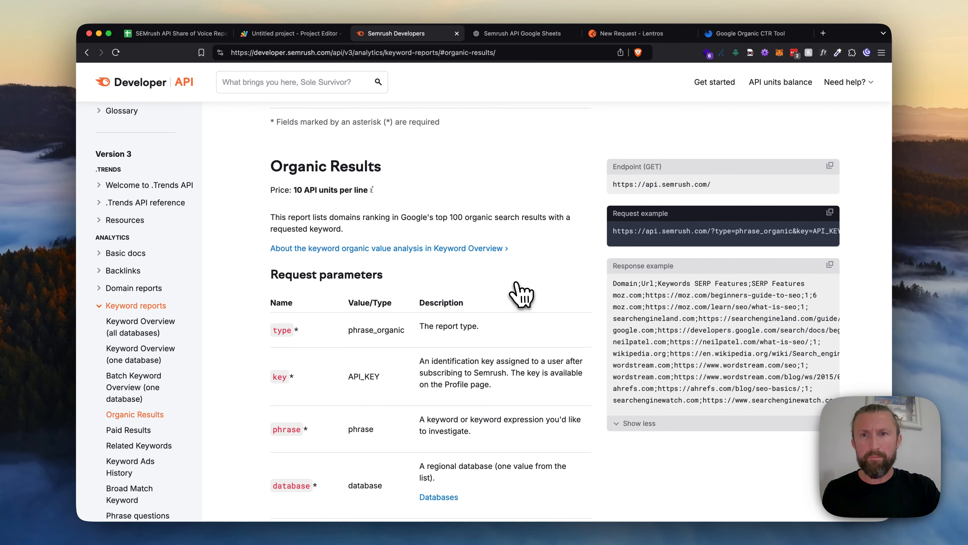
{"action": "left_click", "coordinate": [290, 34]}
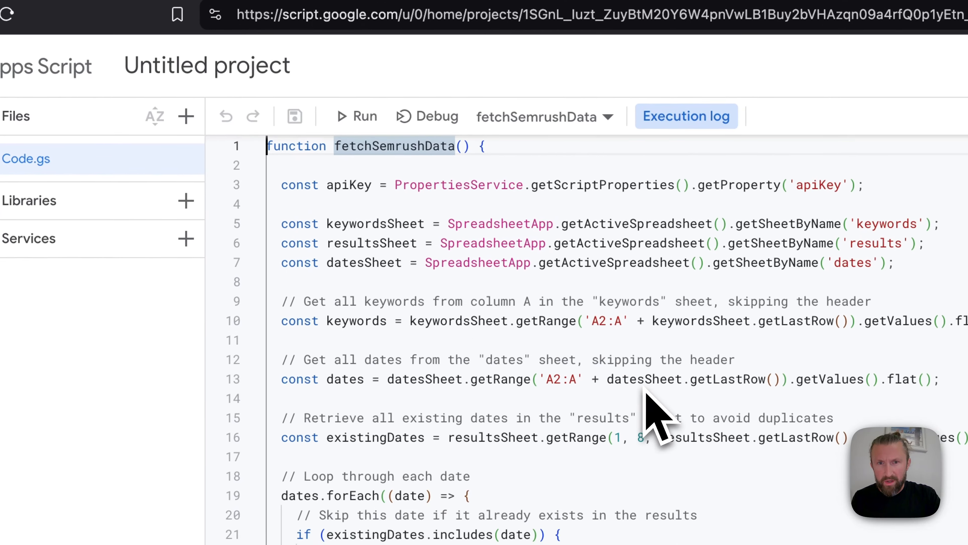
Examine the API key property and the keywords, results and dates sheet references at the start of the fetchSemrushData function
{"action": "scroll", "coordinate": [645, 387], "scroll_direction": "up", "scroll_amount": 1}
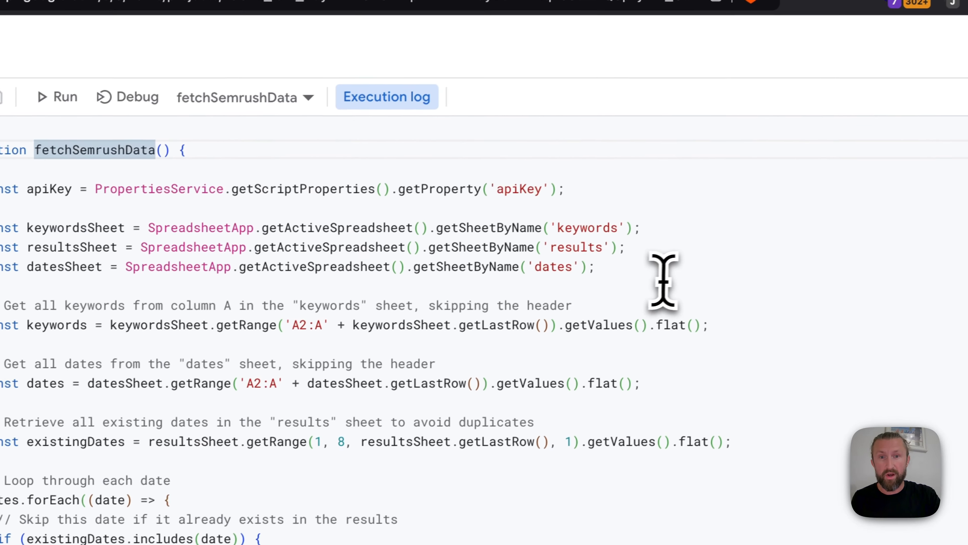
{"action": "left_click_drag", "start_coordinate": [716, 253], "coordinate": [28, 171]}
{"action": "scroll", "coordinate": [239, 286], "scroll_direction": "down", "scroll_amount": 5}
{"action": "scroll", "coordinate": [492, 329], "scroll_direction": "down", "scroll_amount": 1}
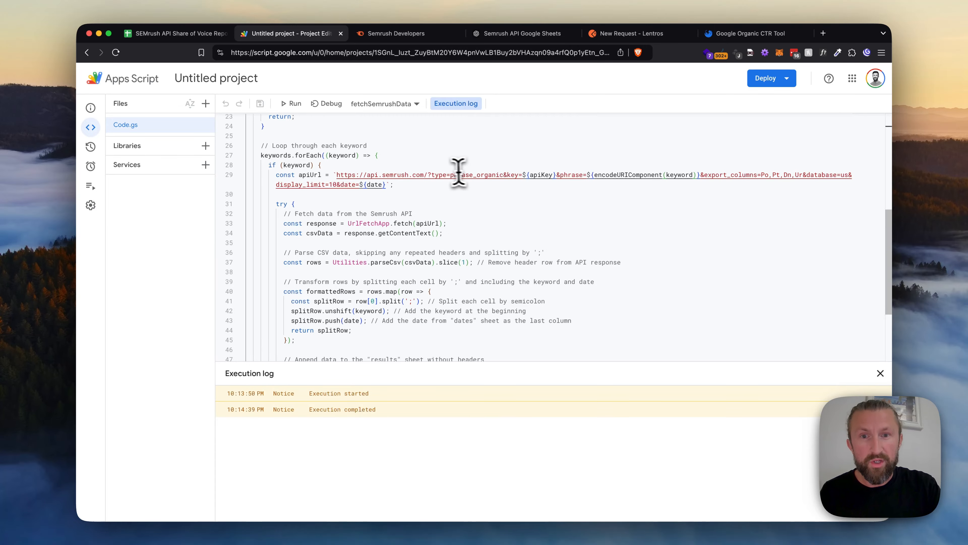
Inspect the type=phrase_organic and key parameters of the apiUrl endpoint in the keyword loop
{"action": "left_click", "coordinate": [435, 176]}
{"action": "key", "text": "alt+Right"}
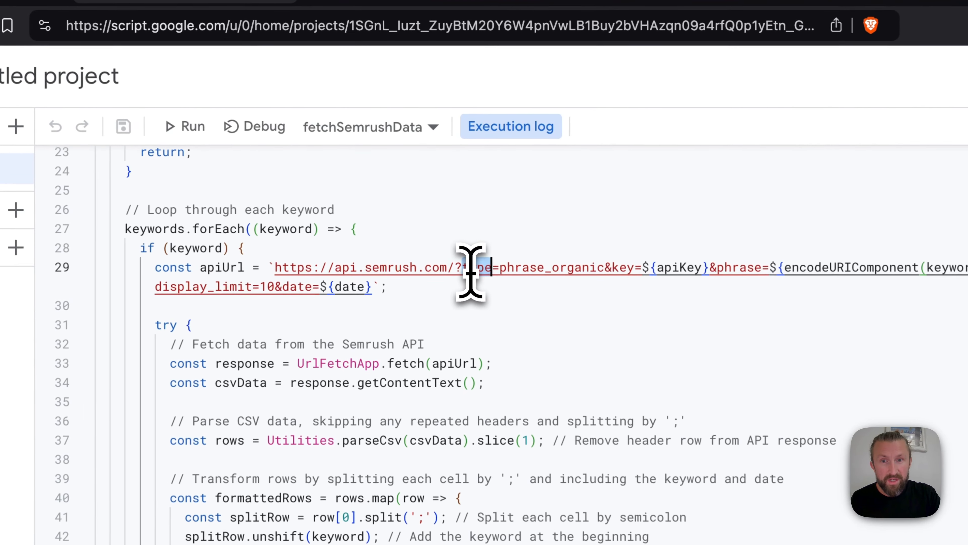
{"action": "key", "text": "Right"}
{"action": "key", "text": "alt+shift+Right"}
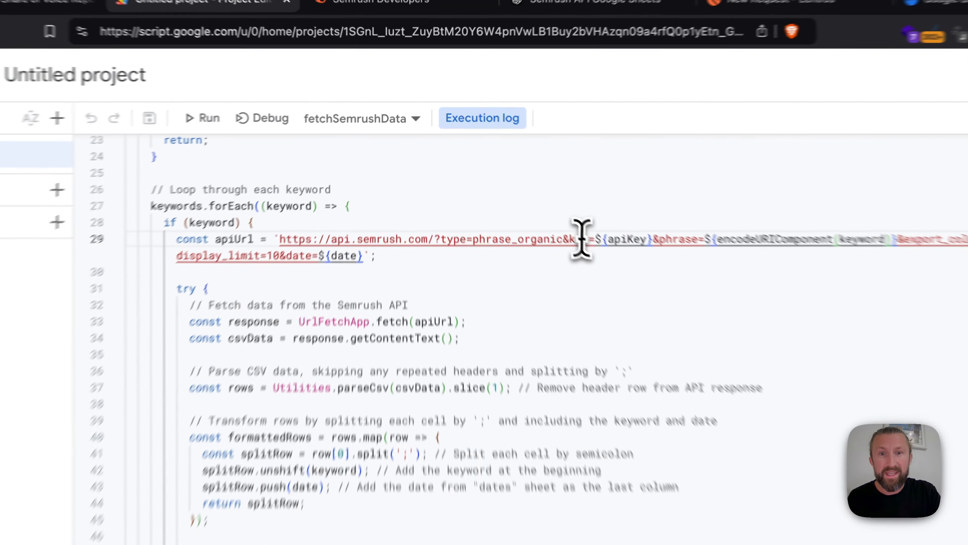
{"action": "double_click", "coordinate": [514, 175]}
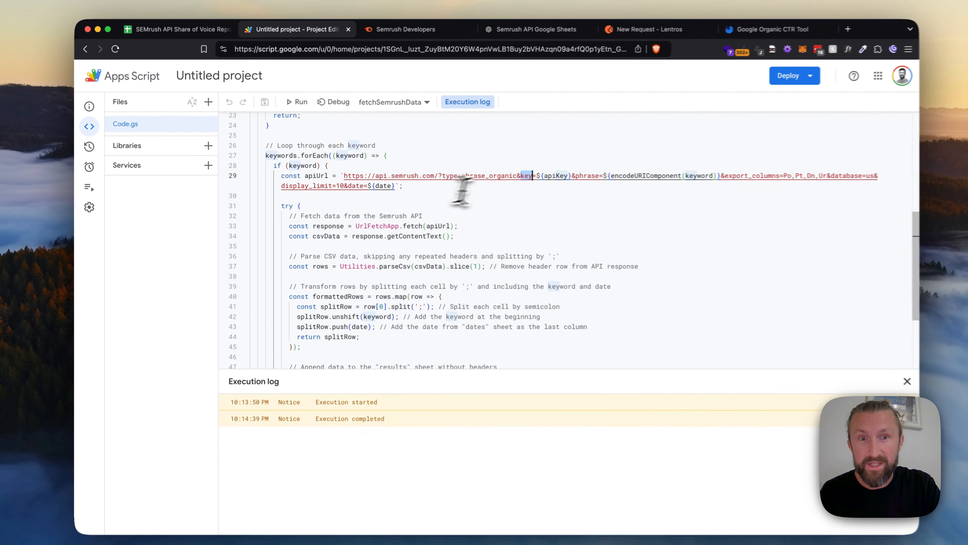
{"action": "key", "text": "super+Right"}
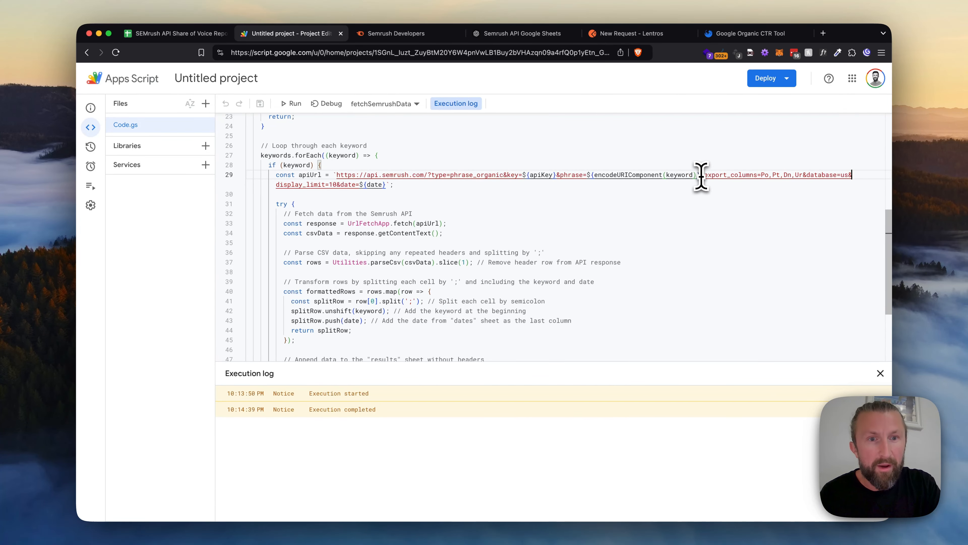
Inspect the export_columns values Po, Pt, Dn and Ur and the remaining apiUrl parameters, and return to the date and keyword loops
{"action": "double_click", "coordinate": [715, 175]}
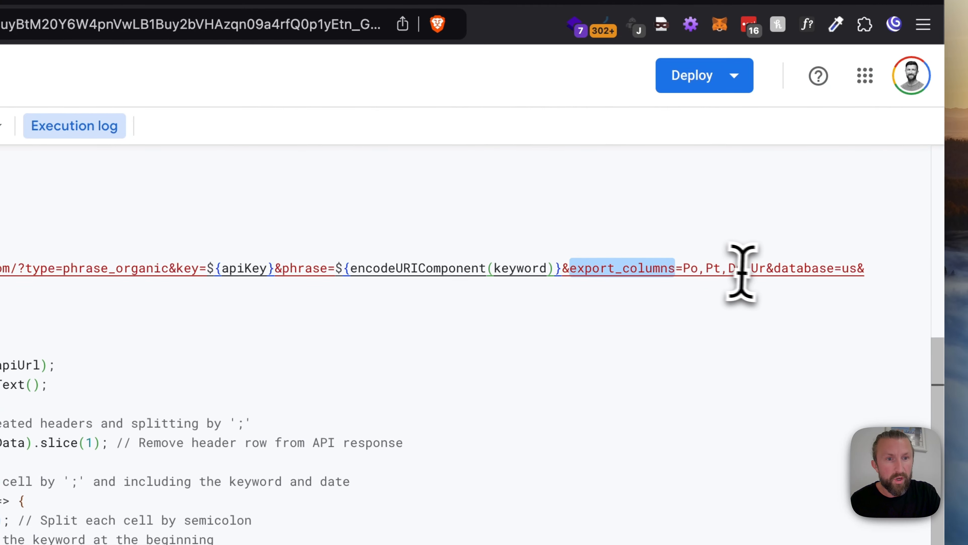
{"action": "left_click", "coordinate": [687, 270]}
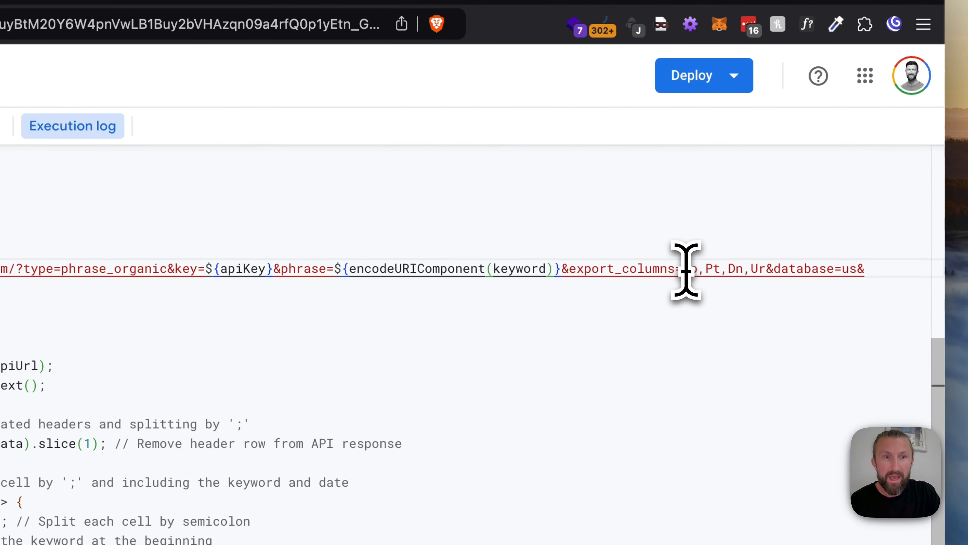
{"action": "key", "text": "Right"}
{"action": "key", "text": "Right"}
{"action": "key", "text": "Right"}
{"action": "key", "text": "Right"}
{"action": "key", "text": "Right"}
{"action": "key", "text": "Right"}
{"action": "key", "text": "Right"}
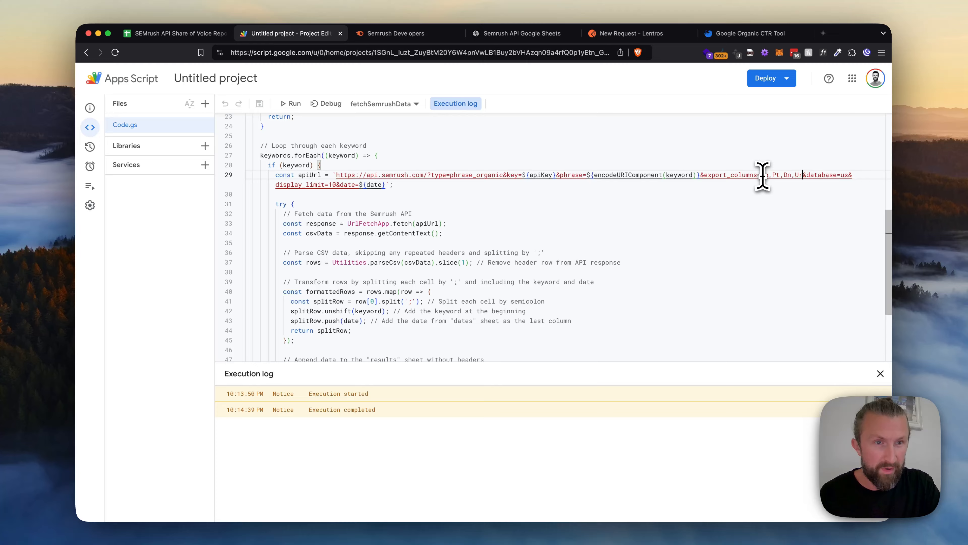
{"action": "key", "text": "Right"}
{"action": "key", "text": "Right"}
{"action": "key", "text": "Right"}
{"action": "key", "text": "Right"}
{"action": "key", "text": "Right"}
{"action": "key", "text": "Right"}
{"action": "key", "text": "Right"}
{"action": "key", "text": "Right"}
{"action": "key", "text": "Right"}
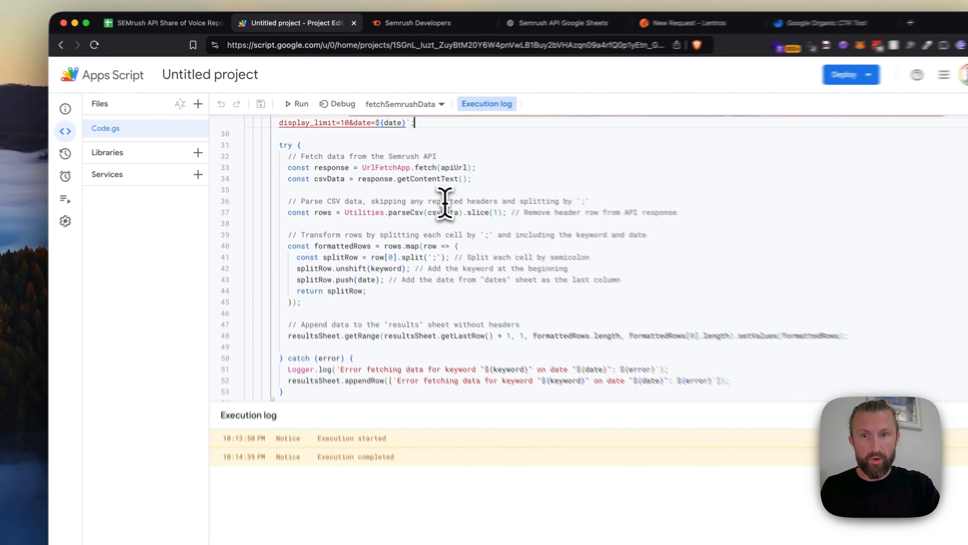
{"action": "scroll", "coordinate": [420, 190], "scroll_direction": "up", "scroll_amount": 3}
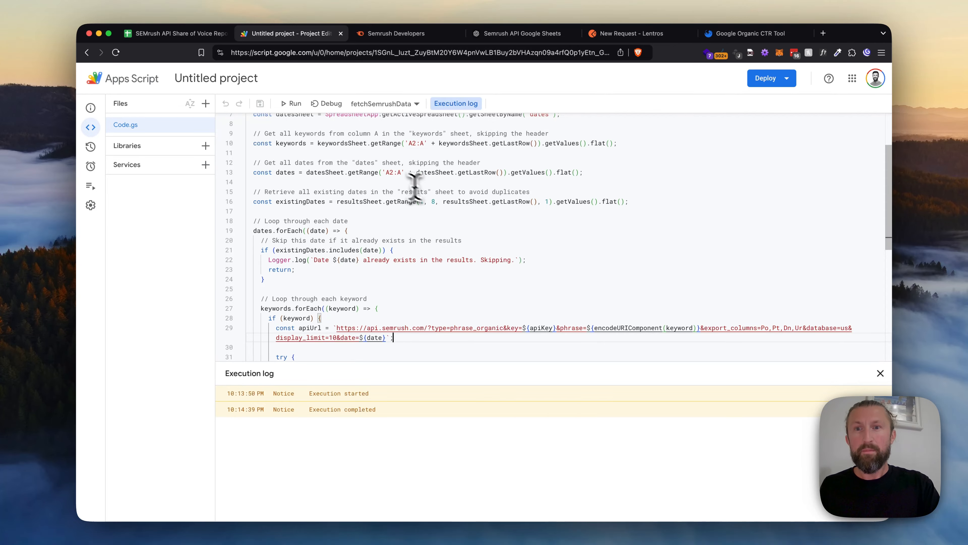
Return to the text editor notes and highlight the line "4. Create the script with ChatGPT (or other GPT tool)"
{"action": "key", "text": "ctrl+Up"}
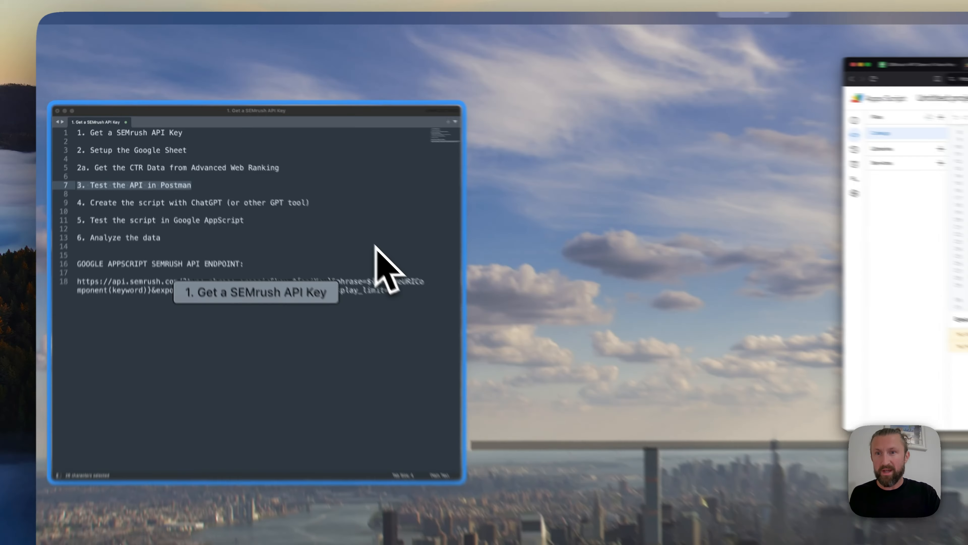
{"action": "left_click", "coordinate": [275, 170]}
{"action": "key", "text": "Down"}
{"action": "key", "text": "Down"}
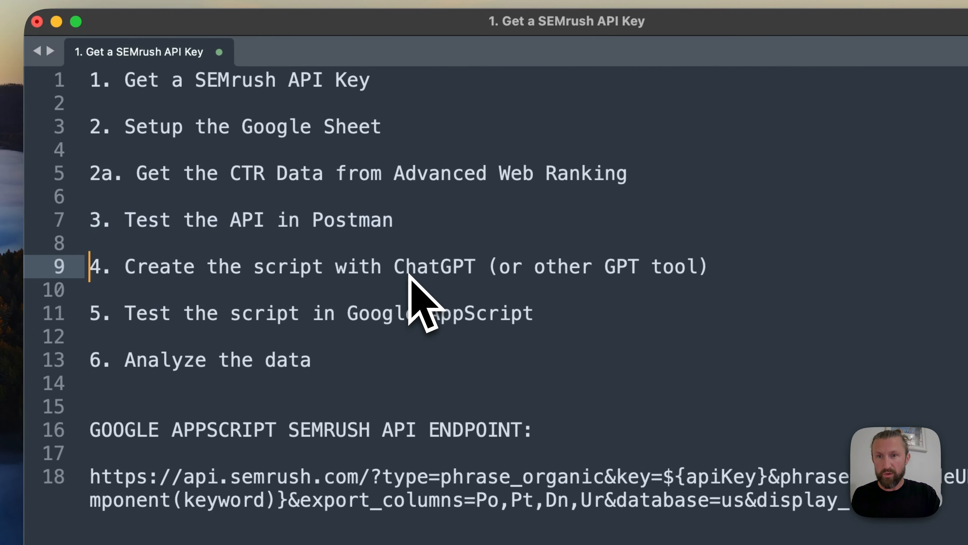
{"action": "key", "text": "super+shift+Right"}
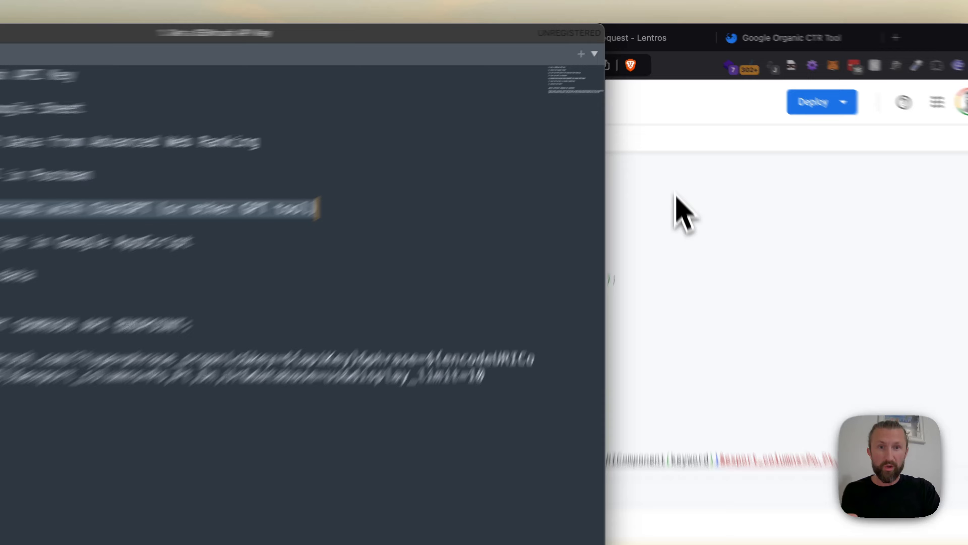
Switch back to the browser and review the keyword list in column A of the spreadsheet's keywords sheet
{"action": "left_click", "coordinate": [670, 144]}
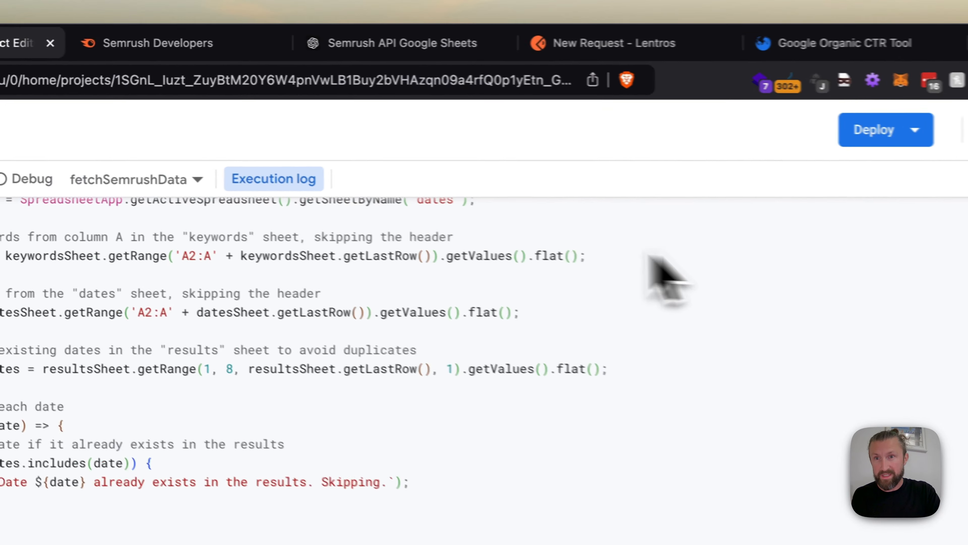
{"action": "left_click", "coordinate": [164, 35]}
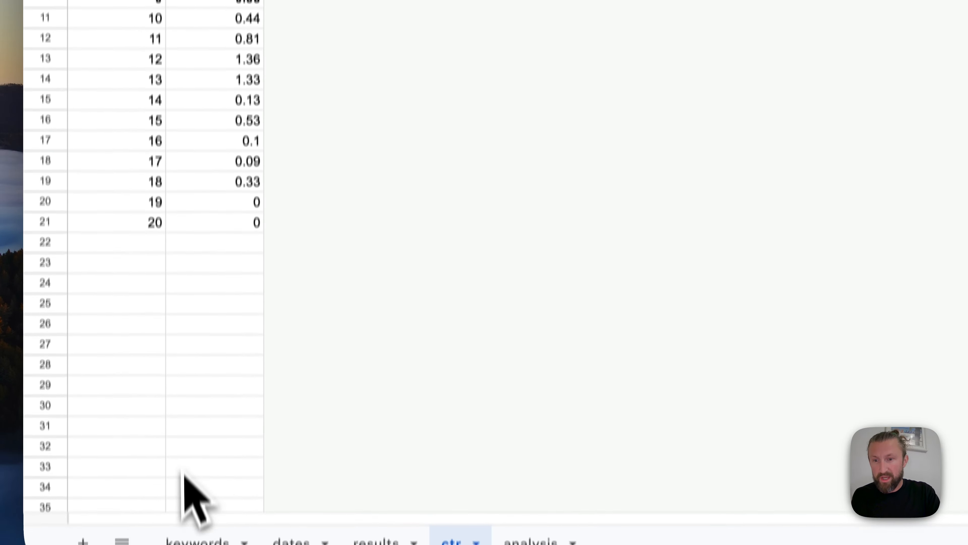
{"action": "scroll", "coordinate": [184, 493], "scroll_direction": "down", "scroll_amount": 1}
{"action": "left_click", "coordinate": [190, 511]}
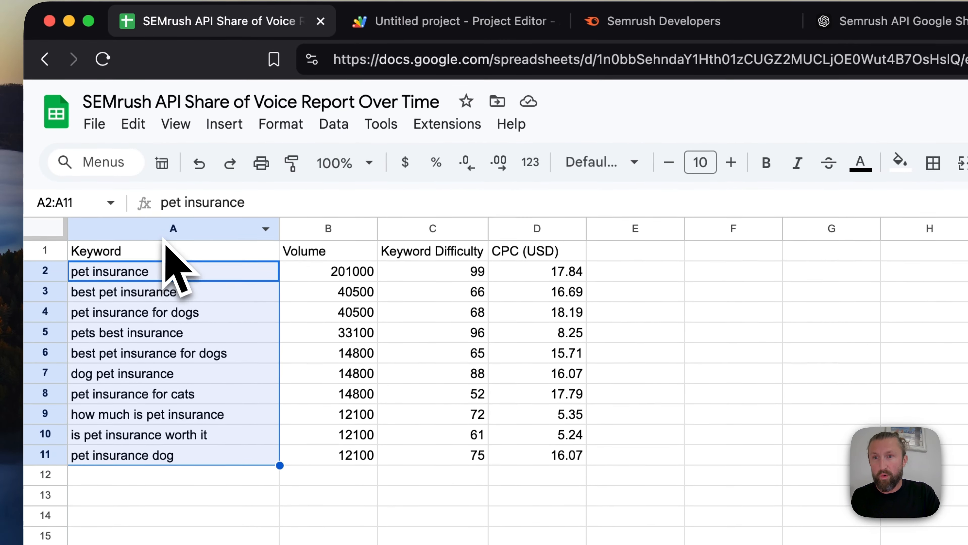
{"action": "left_click", "coordinate": [163, 236]}
{"action": "key", "text": "super+shift+Down"}
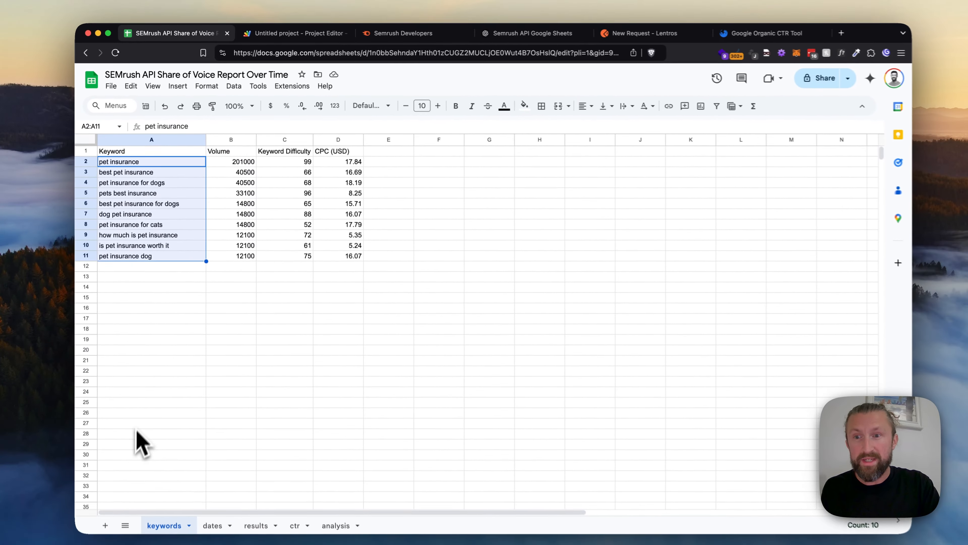
{"action": "key", "text": "Down"}
{"action": "key", "text": "Down"}
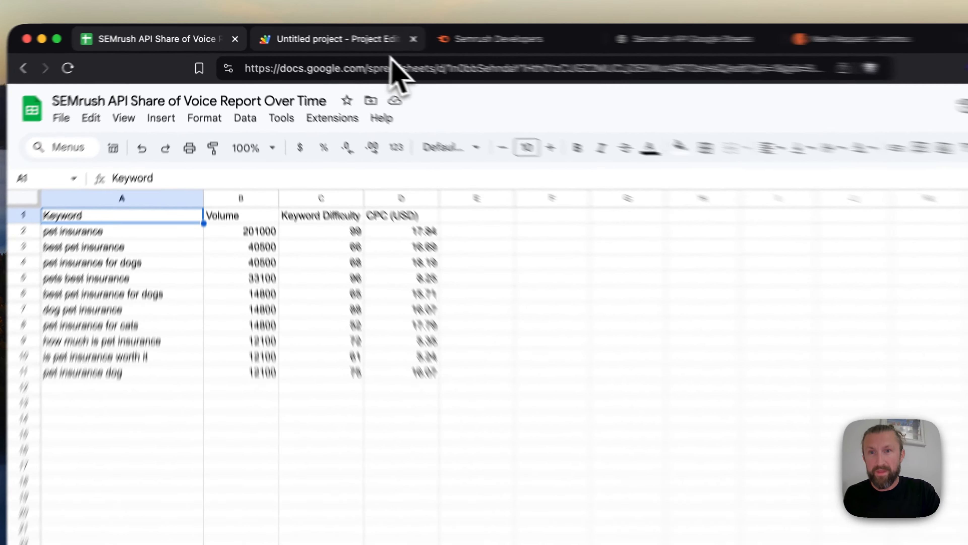
Check the Apps Script code briefly and review the date list on the spreadsheet's dates sheet
{"action": "left_click", "coordinate": [326, 34]}
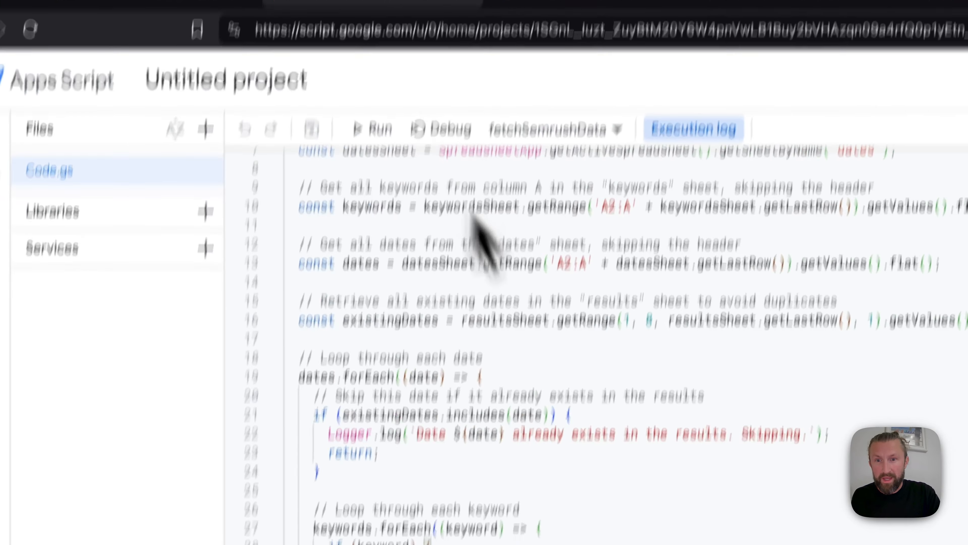
{"action": "left_click", "coordinate": [242, 43]}
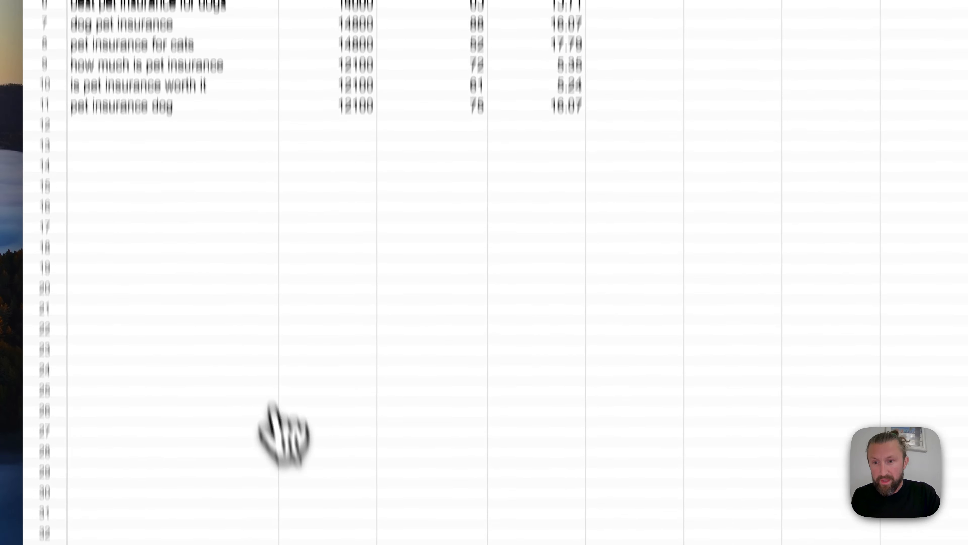
{"action": "left_click", "coordinate": [306, 518]}
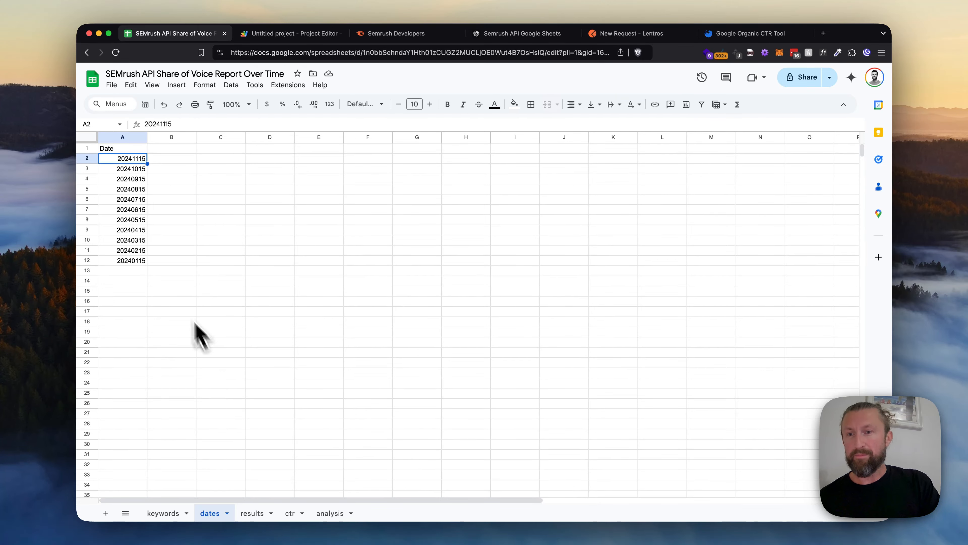
{"action": "left_click", "coordinate": [141, 272]}
{"action": "key", "text": "Up"}
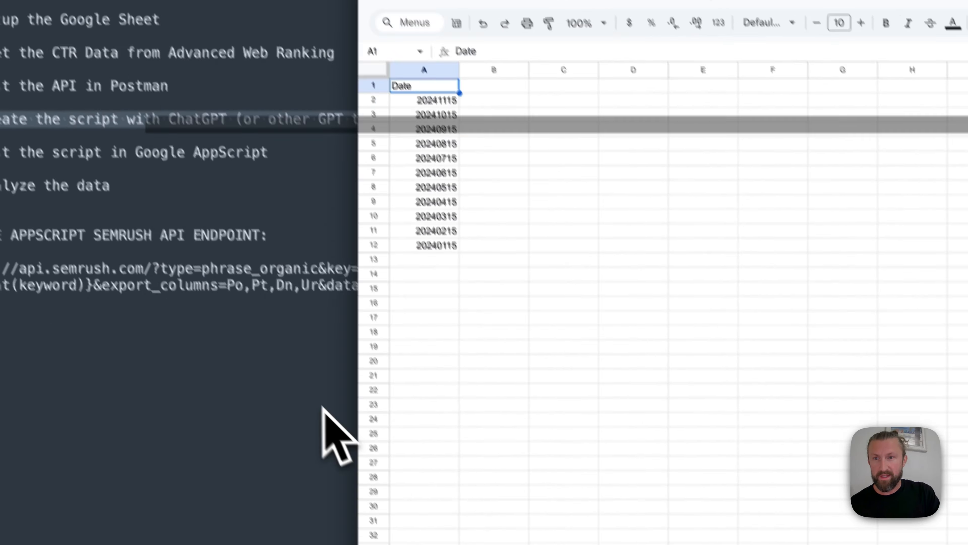
Return to the text editor notes and highlight the line "5. Test the script in Google AppScript"
{"action": "left_click", "coordinate": [109, 284]}
{"action": "key", "text": "Down"}
{"action": "key", "text": "Down"}
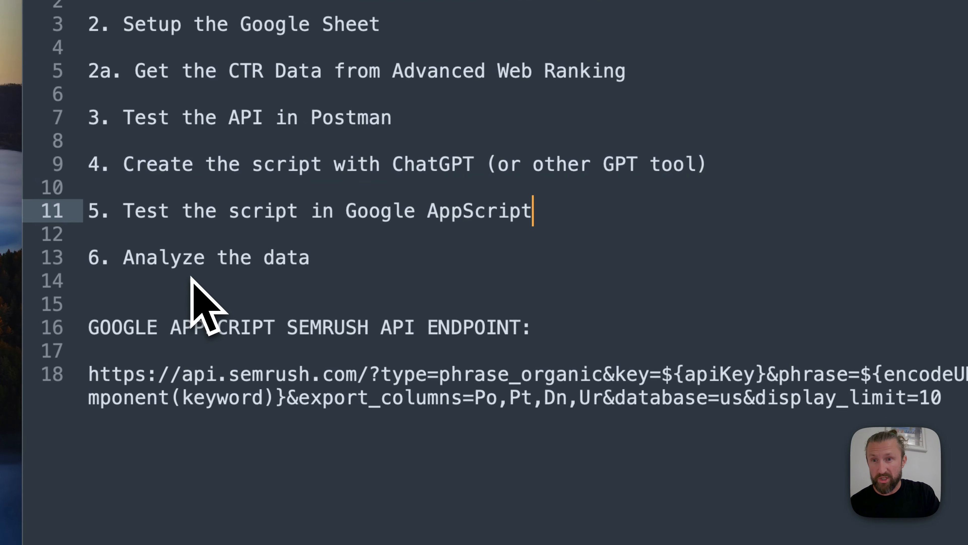
{"action": "key", "text": "super+Left"}
{"action": "key", "text": "super+shift+Right"}
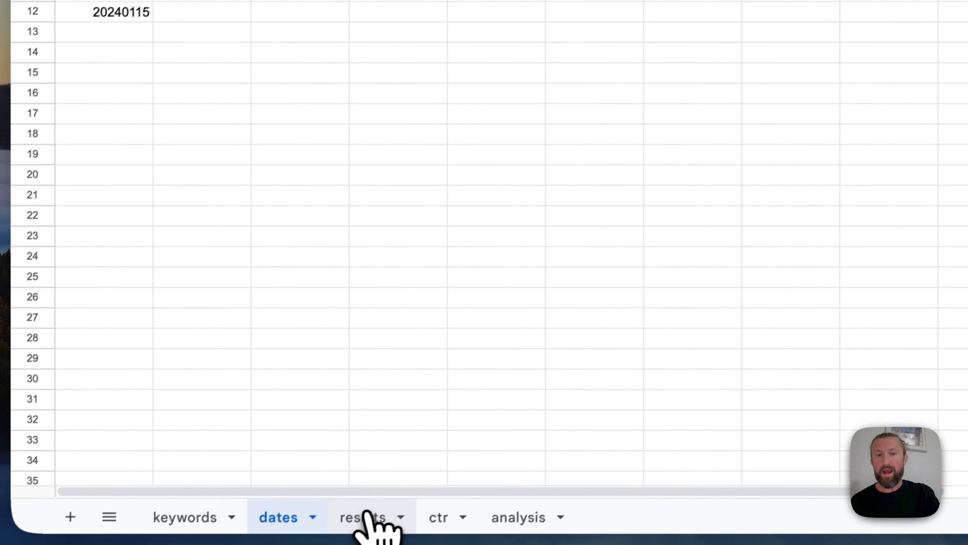
Review the Keyword, Position, Position Type, Domain, URL and Date Retrieved columns on the spreadsheet's results sheet
{"action": "left_click", "coordinate": [364, 517]}
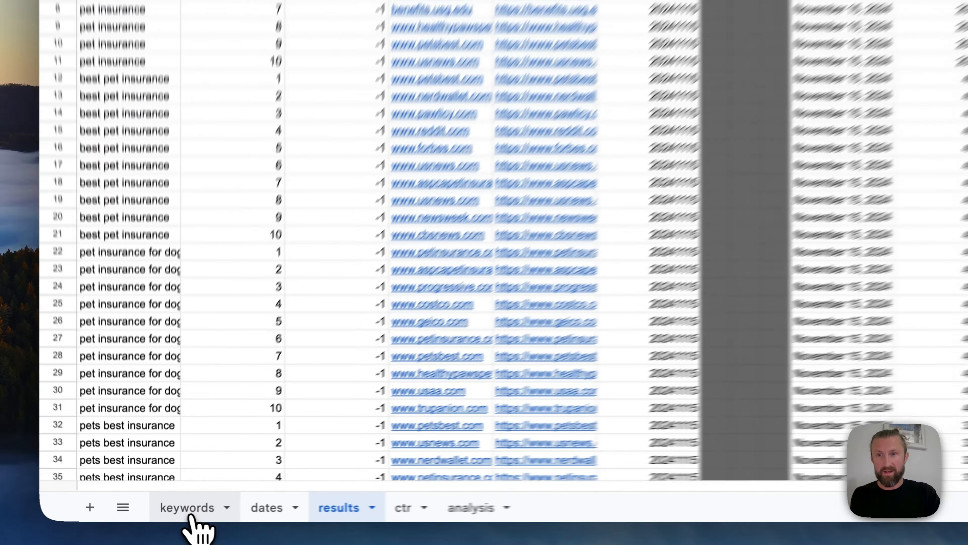
{"action": "left_click", "coordinate": [164, 513]}
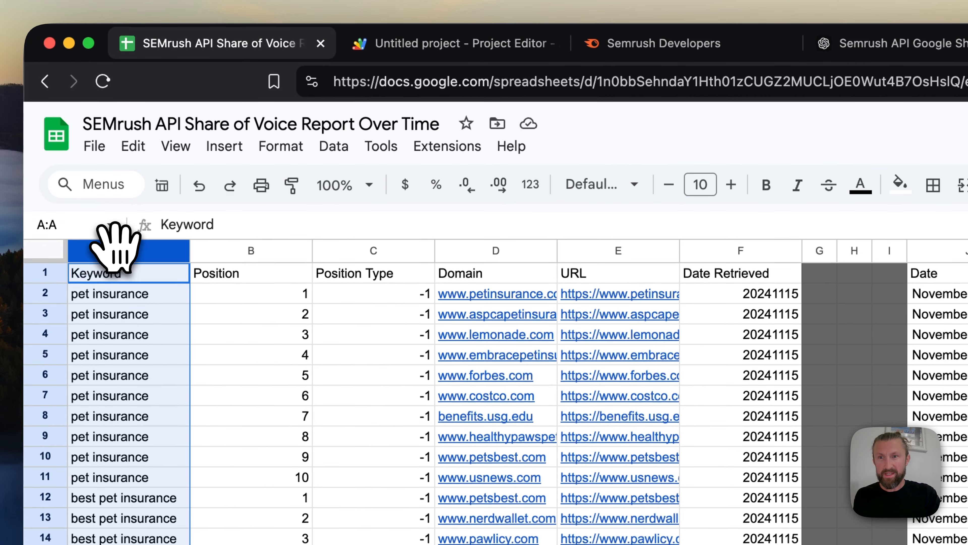
{"action": "left_click", "coordinate": [211, 251]}
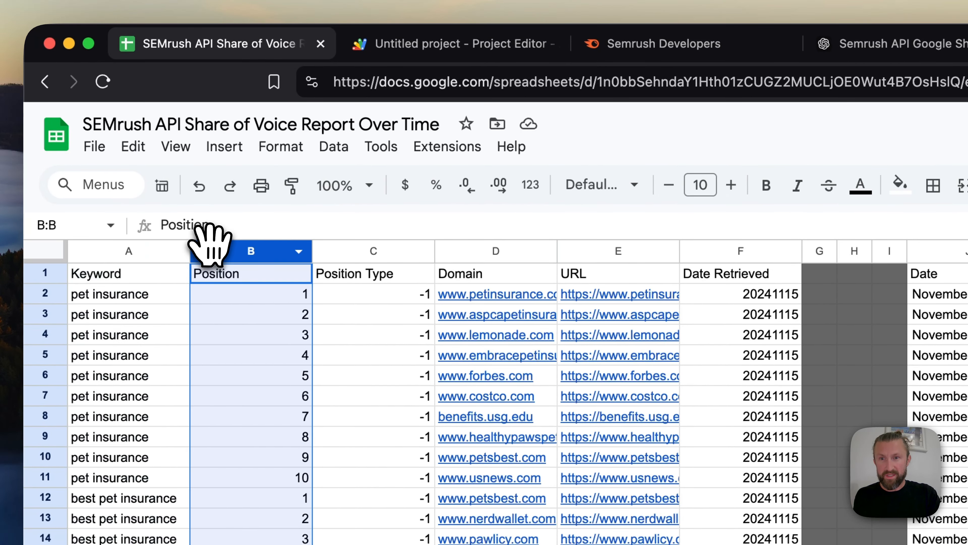
{"action": "left_click", "coordinate": [372, 250]}
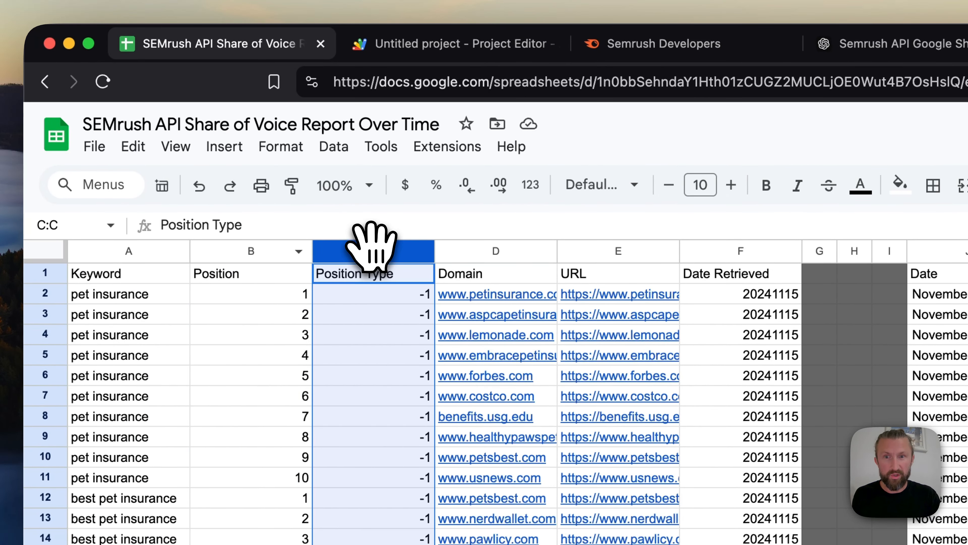
{"action": "left_click", "coordinate": [496, 250]}
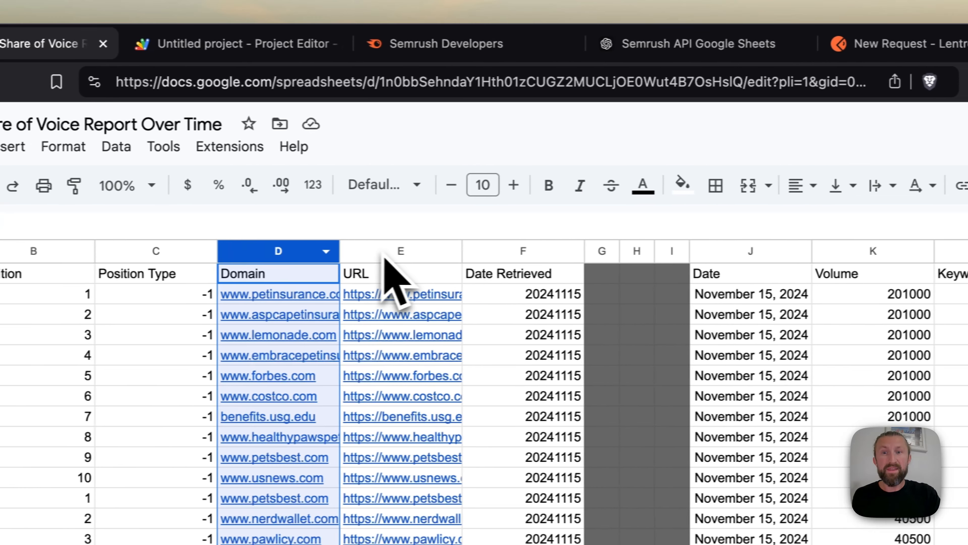
{"action": "left_click", "coordinate": [383, 251]}
{"action": "left_click", "coordinate": [476, 250]}
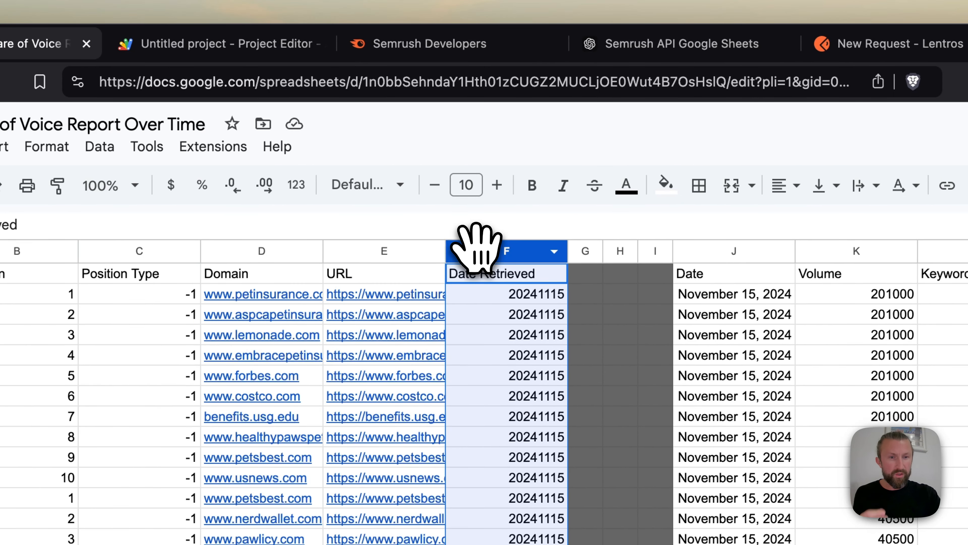
Inspect the formula in J2 of the results sheet that converts the Date Retrieved value into a date, leaving it unedited
{"action": "left_click", "coordinate": [486, 301]}
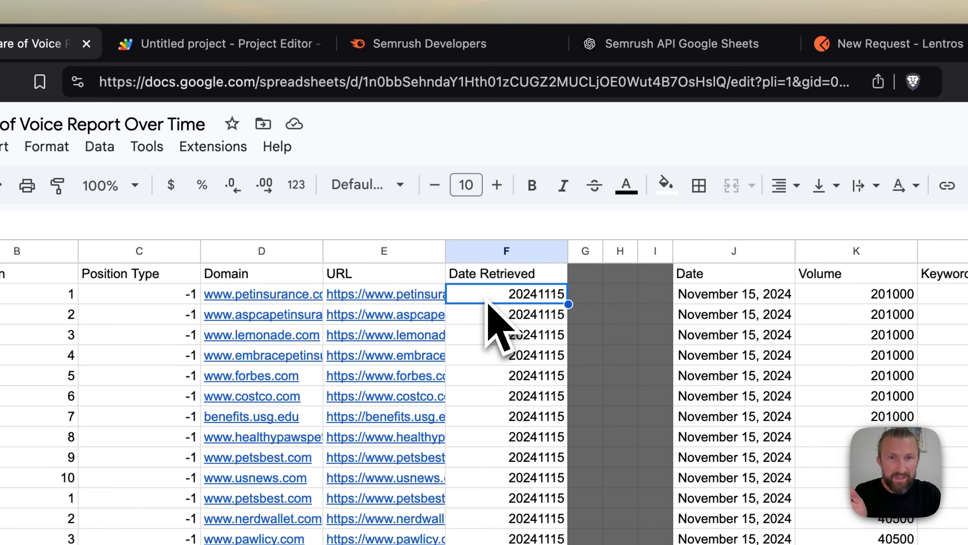
{"action": "key", "text": "Right"}
{"action": "key", "text": "Right"}
{"action": "key", "text": "Right"}
{"action": "key", "text": "Right"}
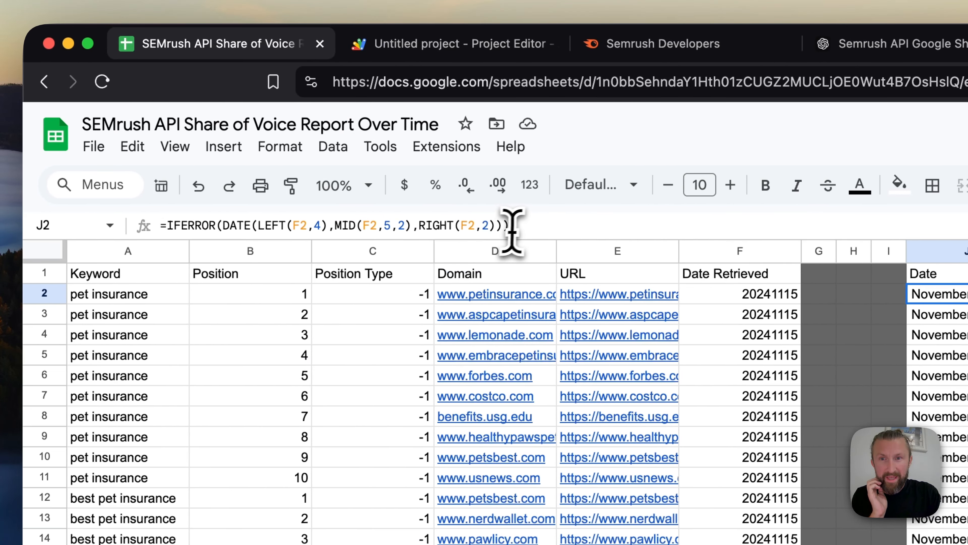
{"action": "left_click", "coordinate": [512, 229]}
{"action": "left_click", "coordinate": [539, 229]}
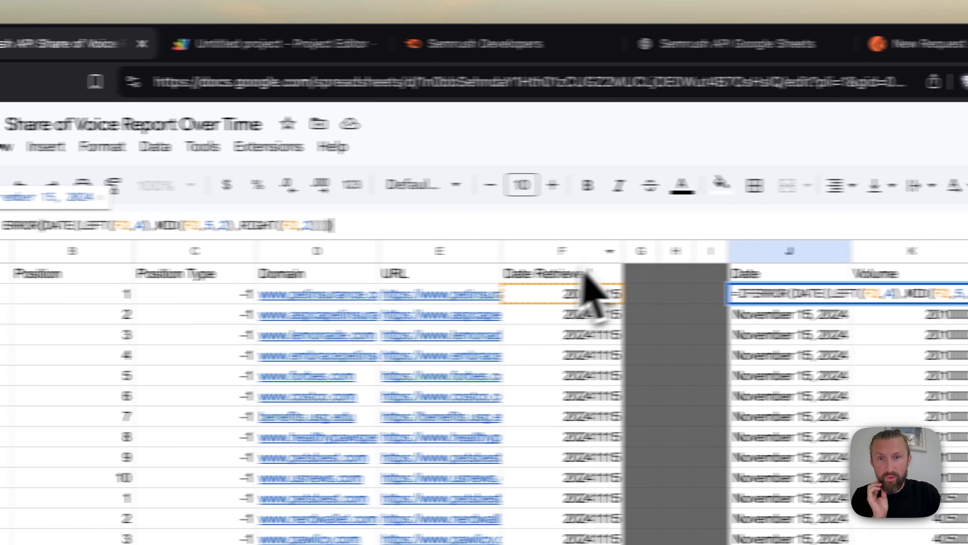
{"action": "left_click", "coordinate": [753, 297]}
Go through the Volume, Keyword Difficulty, CPC (USD) and Est. Traffic cells in row 2 of the results sheet
{"action": "key", "text": "Right"}
{"action": "key", "text": "Right"}
{"action": "key", "text": "Right"}
{"action": "key", "text": "Right"}
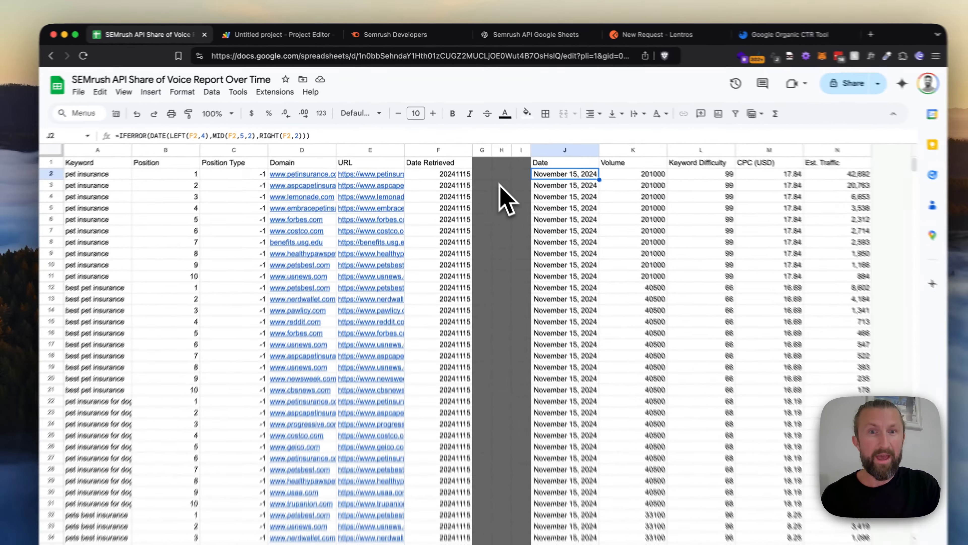
Go through the converted dates in the results sheet's Date column, from J2 down to the end of the data
{"action": "key", "text": "Down"}
{"action": "key", "text": "Down"}
{"action": "key", "text": "Down"}
{"action": "key", "text": "Down"}
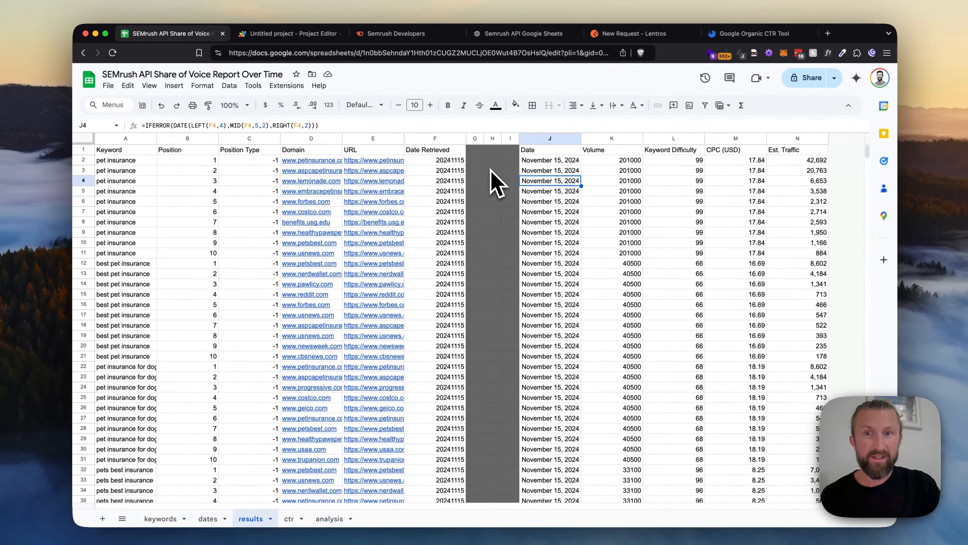
{"action": "key", "text": "Up"}
{"action": "key", "text": "Up"}
{"action": "key", "text": "Up"}
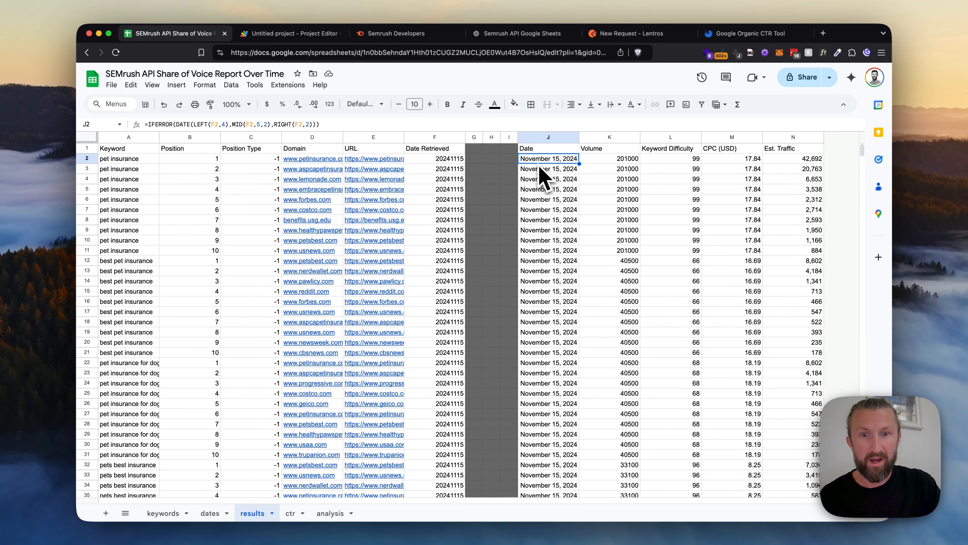
{"action": "key", "text": "super+shift+Down"}
{"action": "key", "text": "super+Up"}
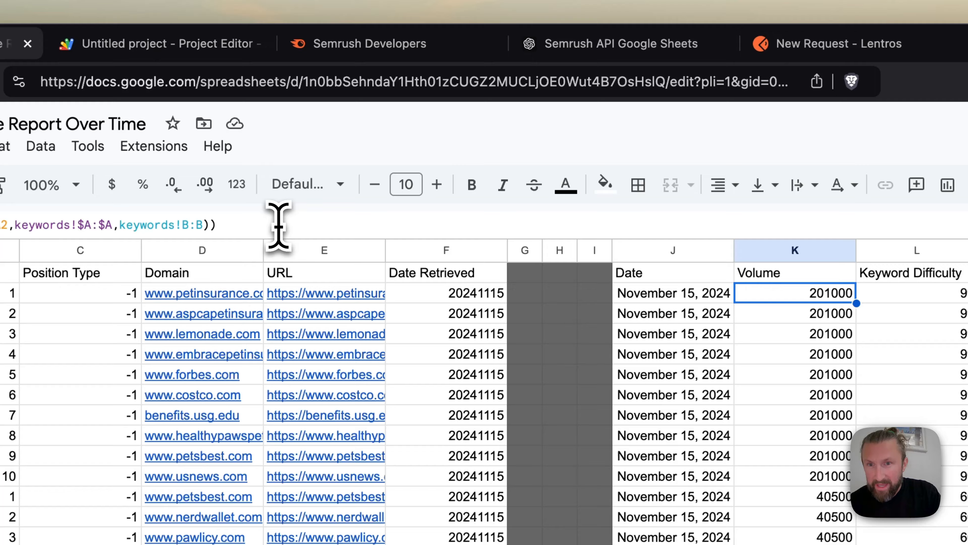
Inspect the Volume lookup formula in K2 and the keywords sheet it draws on, leaving the formula unedited
{"action": "left_click", "coordinate": [350, 124]}
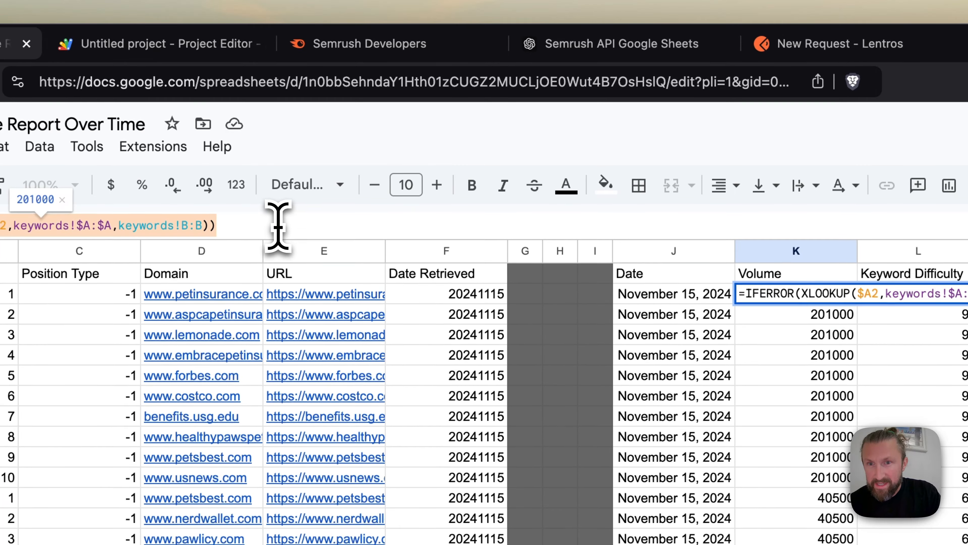
{"action": "left_click", "coordinate": [350, 227]}
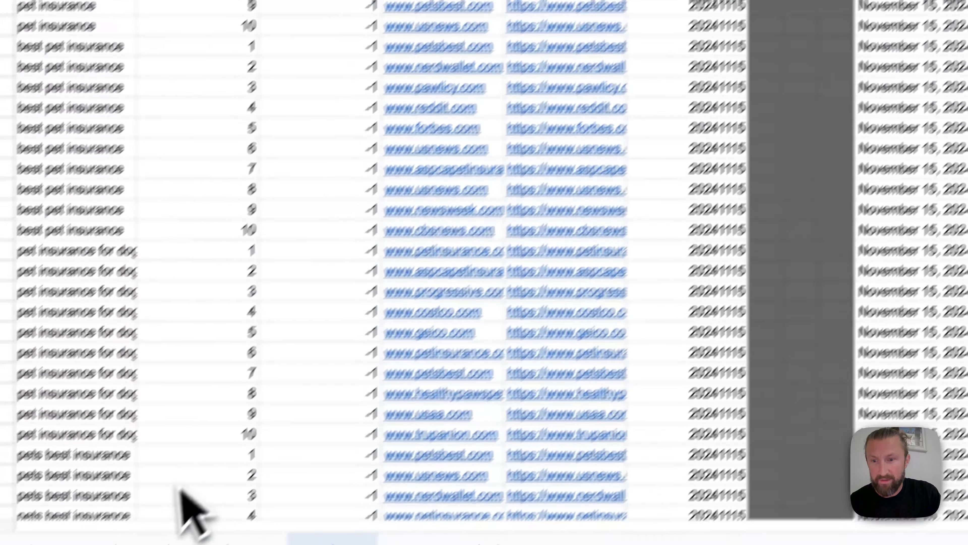
{"action": "left_click", "coordinate": [195, 510]}
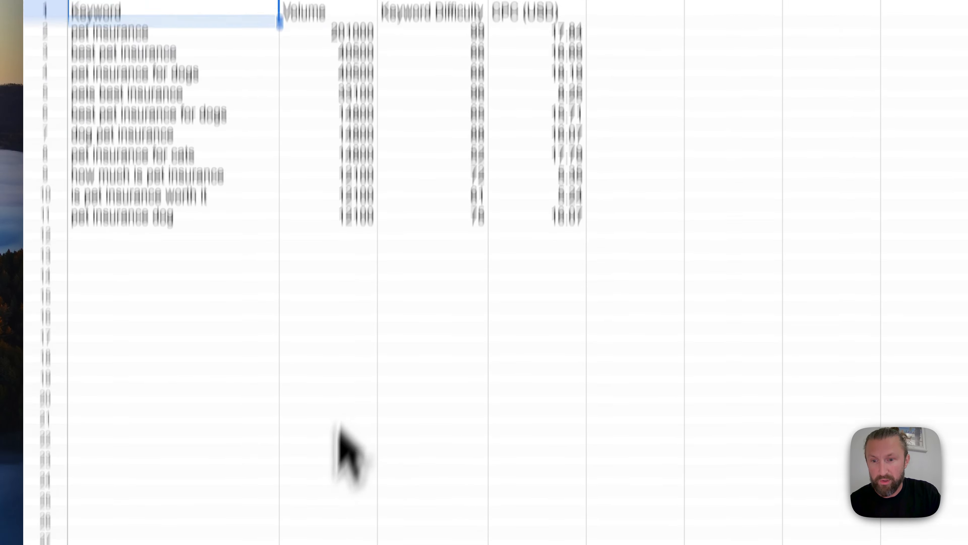
{"action": "left_click", "coordinate": [326, 510]}
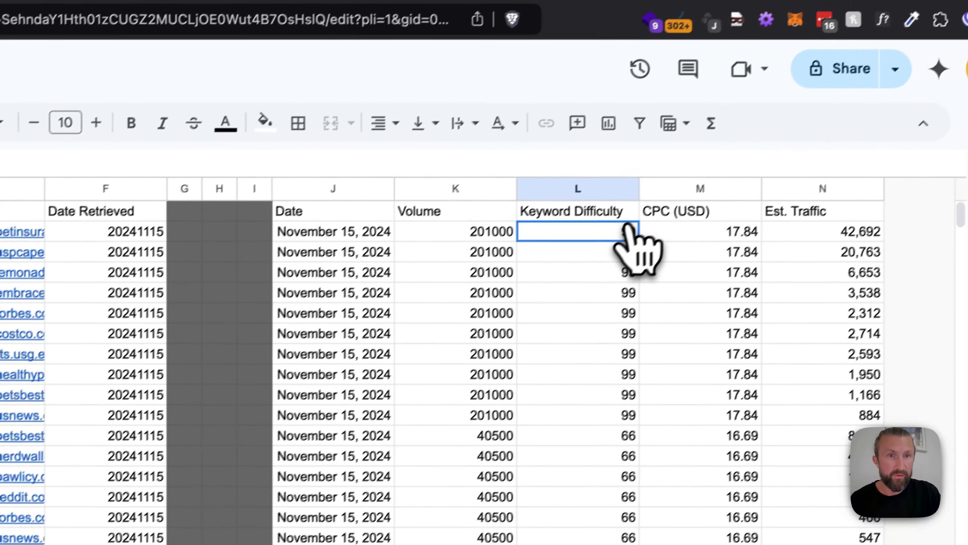
Inspect the Est. Traffic formula in N2, checking the Position value and the ctr sheet it looks up, leaving it unedited
{"action": "key", "text": "Right"}
{"action": "key", "text": "Right"}
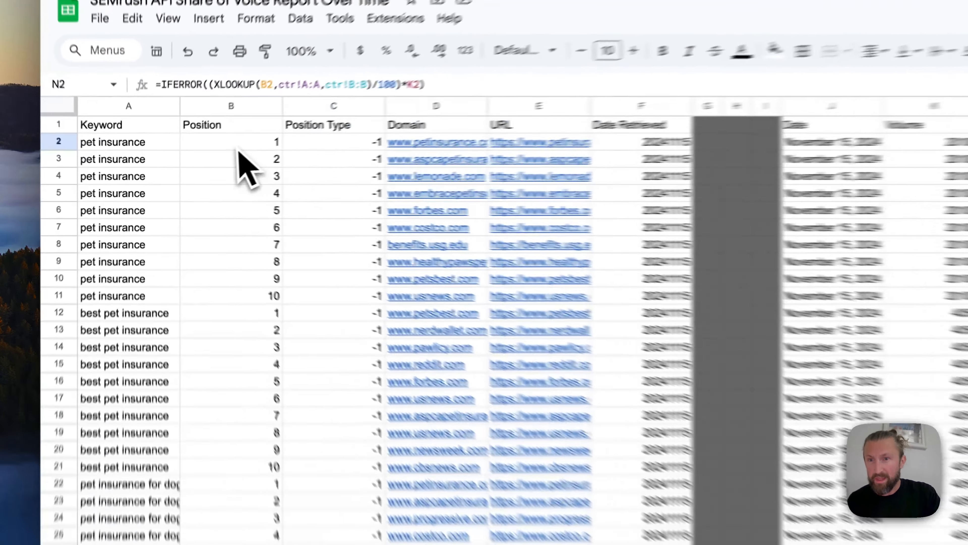
{"action": "left_click", "coordinate": [191, 161]}
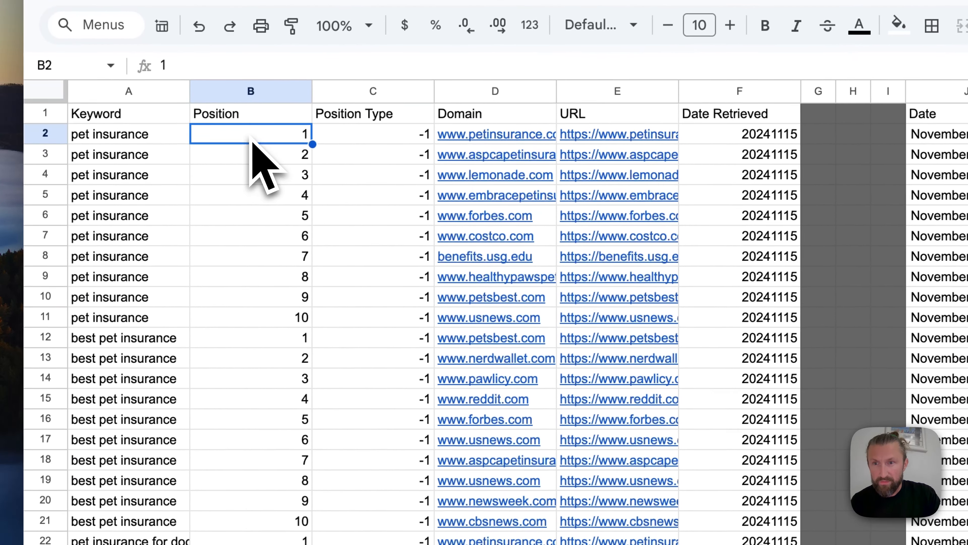
{"action": "key", "text": "Right"}
{"action": "key", "text": "Right"}
{"action": "key", "text": "Right"}
{"action": "key", "text": "Right"}
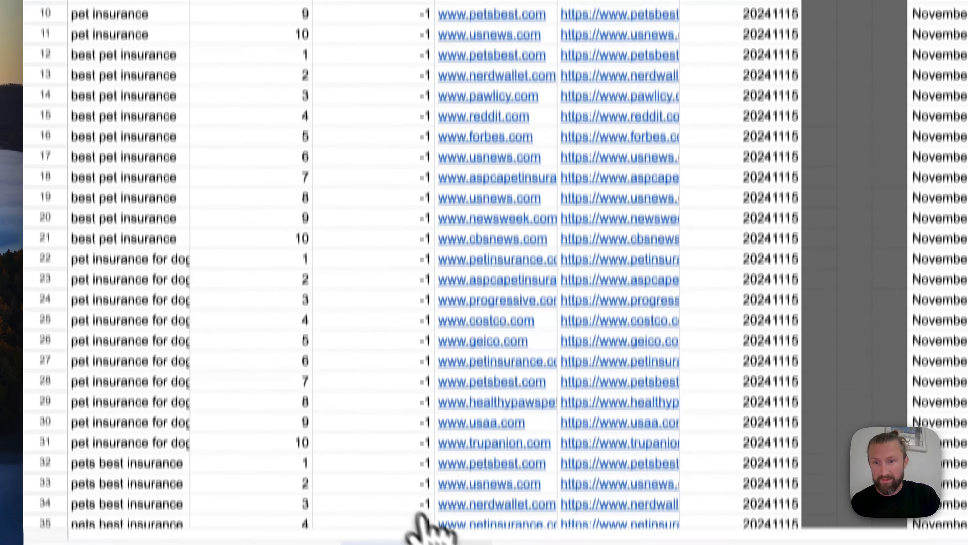
{"action": "left_click", "coordinate": [451, 511]}
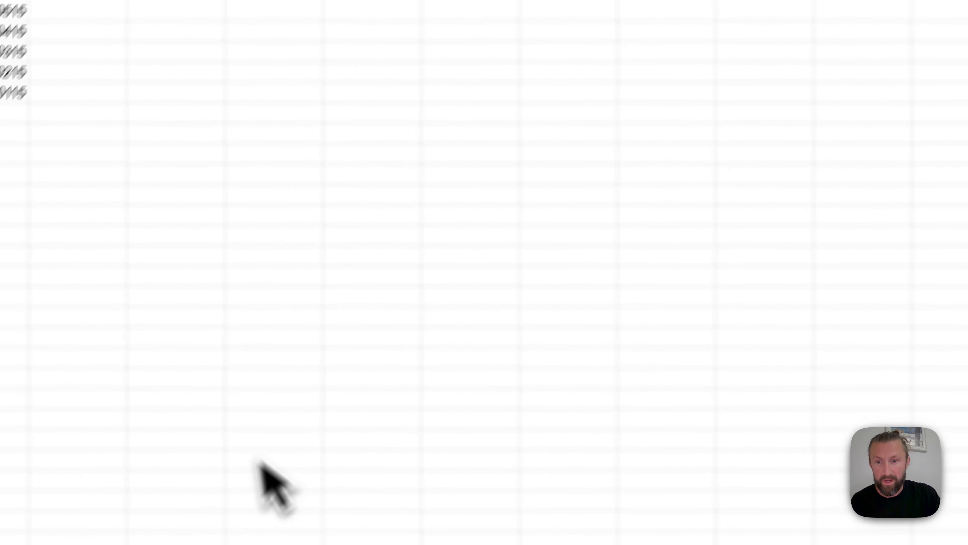
{"action": "left_click", "coordinate": [298, 517]}
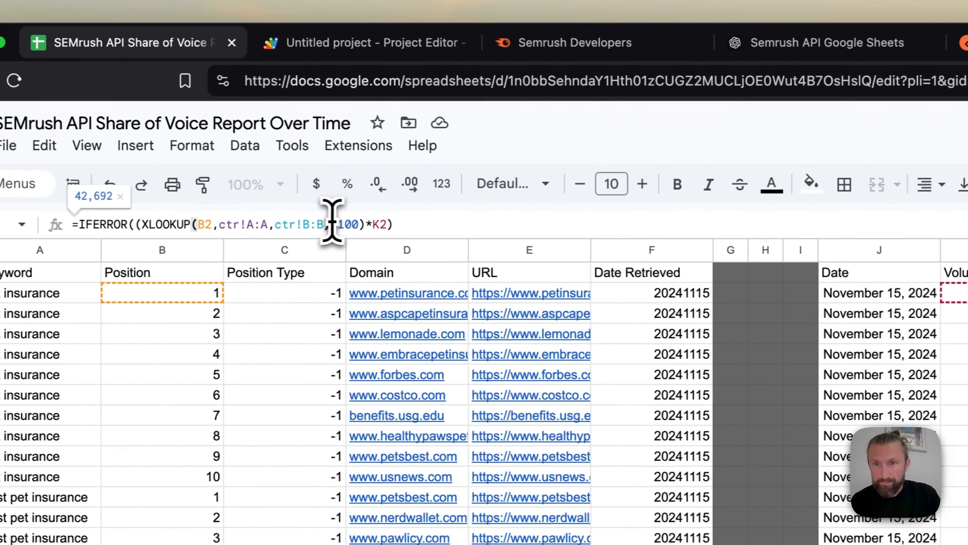
{"action": "left_click_drag", "start_coordinate": [244, 215], "coordinate": [280, 215]}
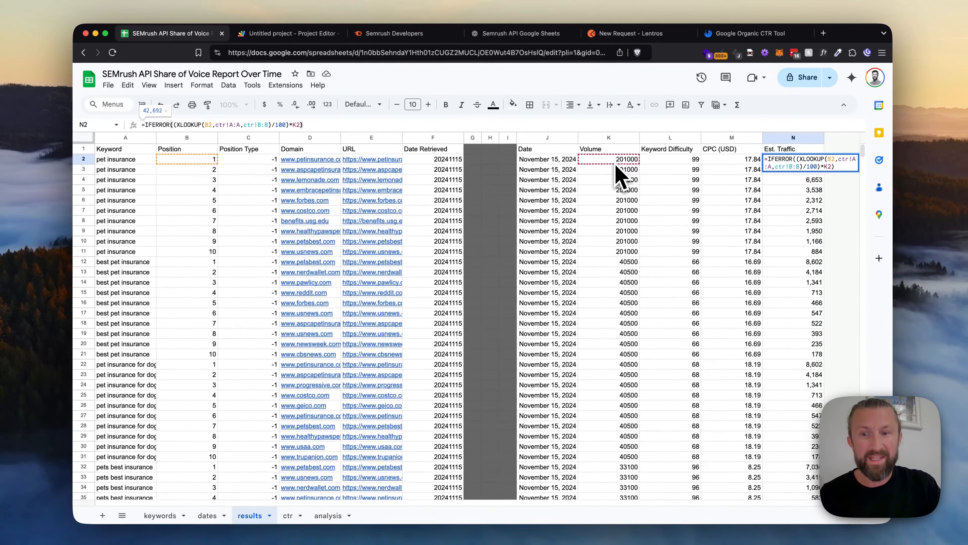
{"action": "key", "text": "Escape"}
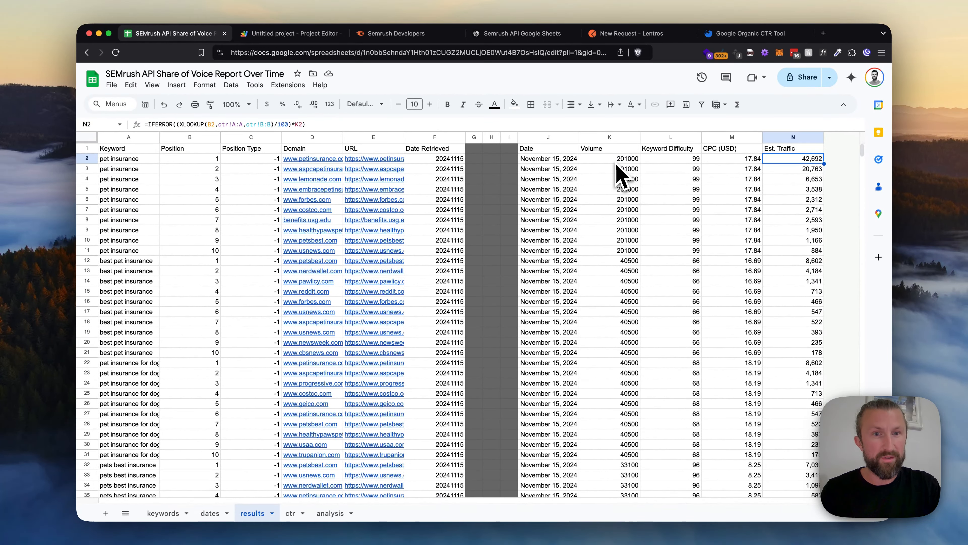
Review the Volume and Est. Traffic cells in row 2 again and the ctr sheet's click-through rates
{"action": "left_click", "coordinate": [616, 162]}
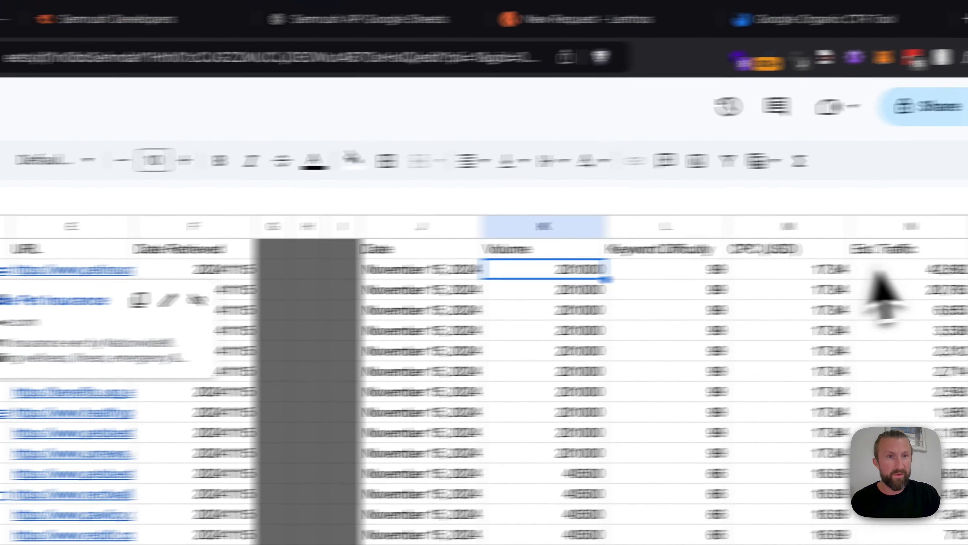
{"action": "left_click", "coordinate": [872, 269]}
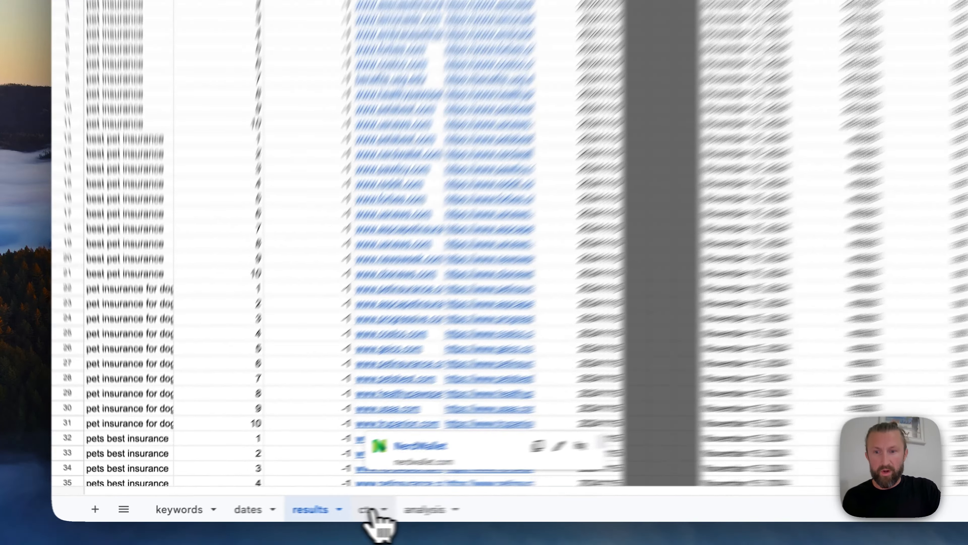
{"action": "left_click", "coordinate": [294, 514]}
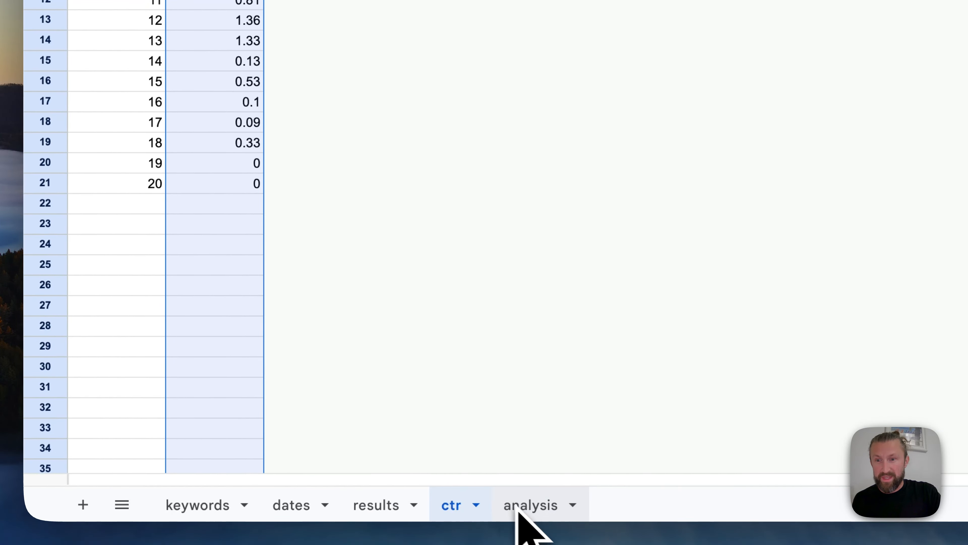
Select the results sheet's full data range A1:N1101 and look at the option for inserting a pivot table, inserting nothing
{"action": "left_click", "coordinate": [366, 498]}
{"action": "left_click", "coordinate": [146, 252]}
{"action": "key", "text": "super+shift+Right"}
{"action": "key", "text": "super+shift+Right"}
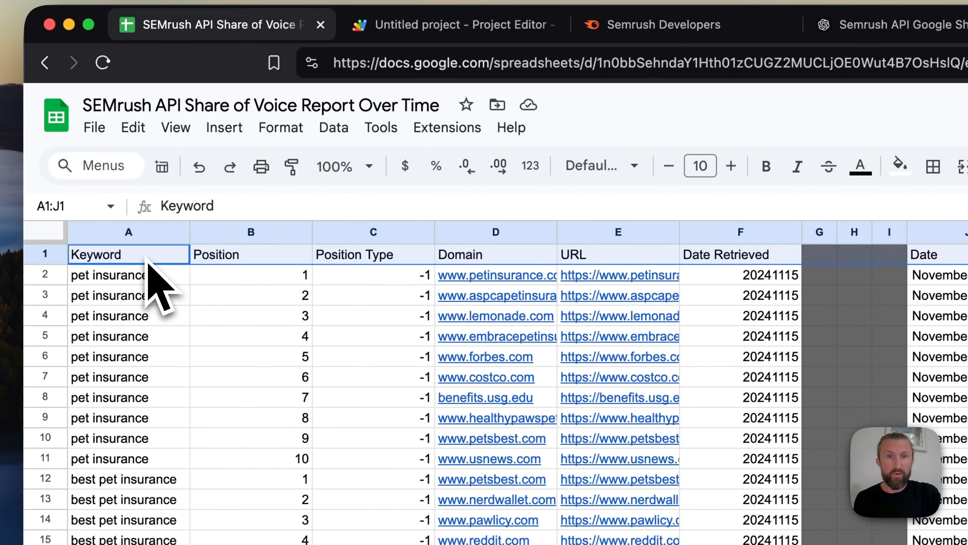
{"action": "key", "text": "super+shift+Right"}
{"action": "key", "text": "super+shift+Down"}
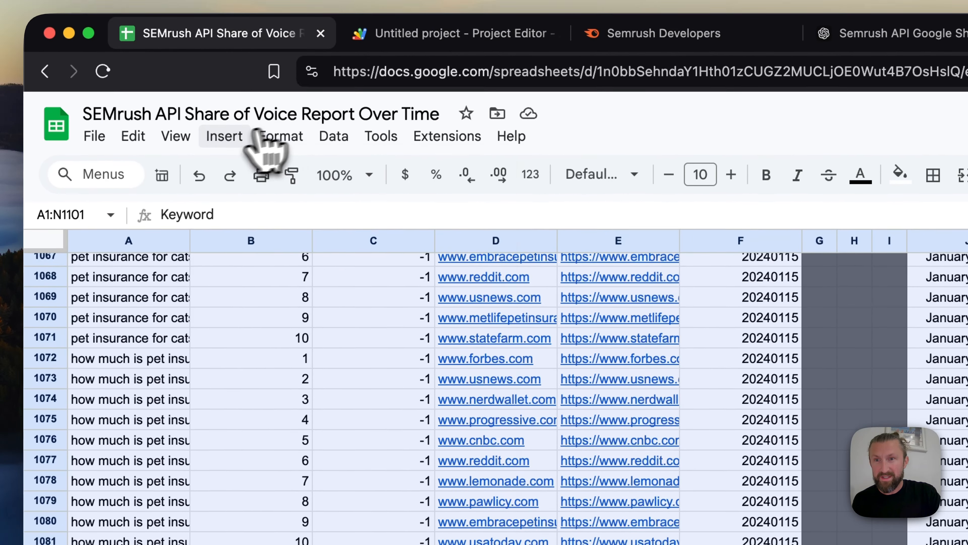
{"action": "left_click", "coordinate": [224, 128]}
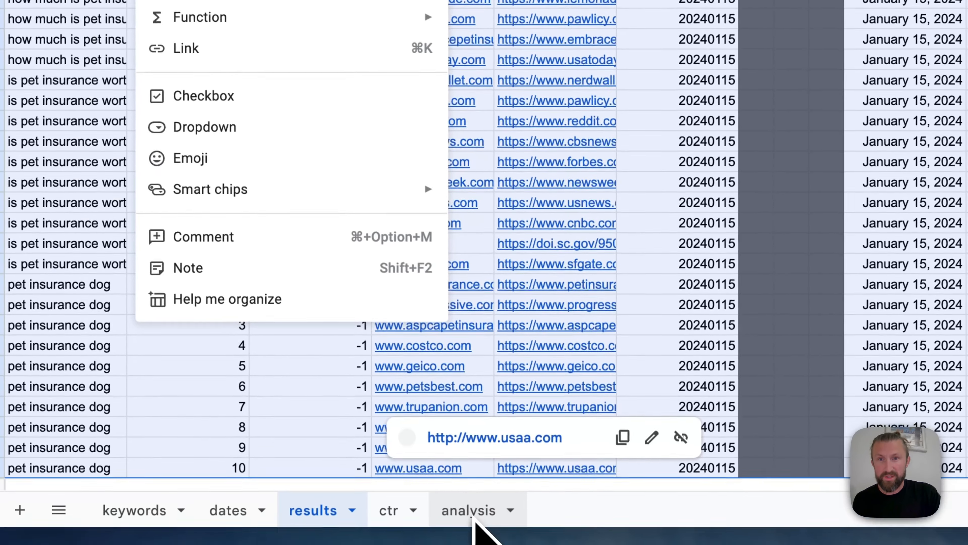
Open the analysis sheet and select the Domain and SUM of Est. Traffic pivot table, A1:B30, to examine its setup
{"action": "left_click", "coordinate": [473, 519]}
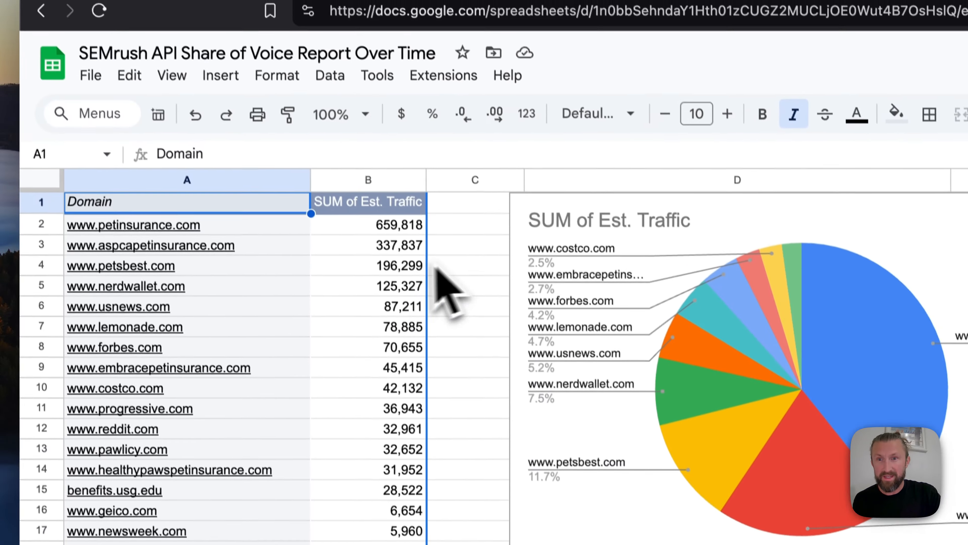
{"action": "left_click", "coordinate": [431, 98]}
{"action": "left_click_drag", "start_coordinate": [151, 75], "coordinate": [406, 544]}
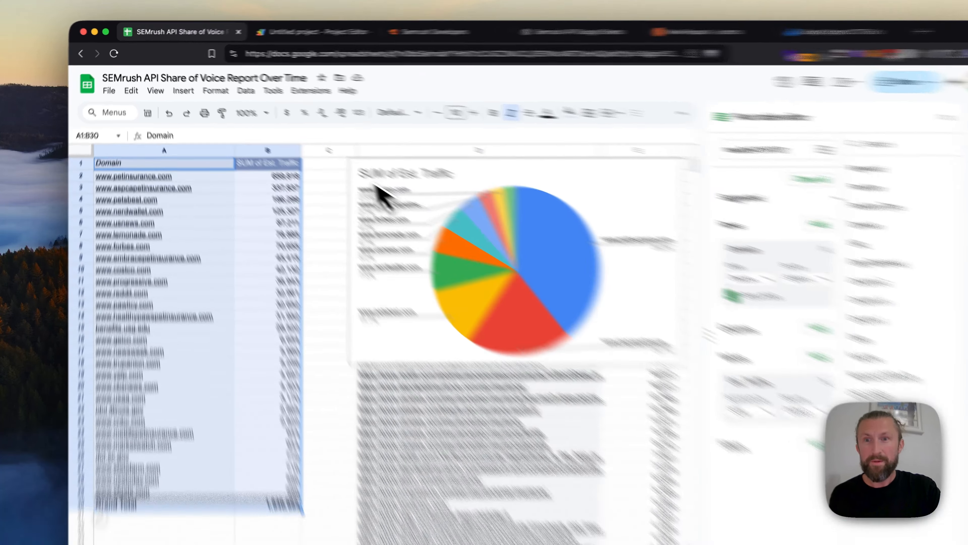
{"action": "left_click", "coordinate": [296, 160]}
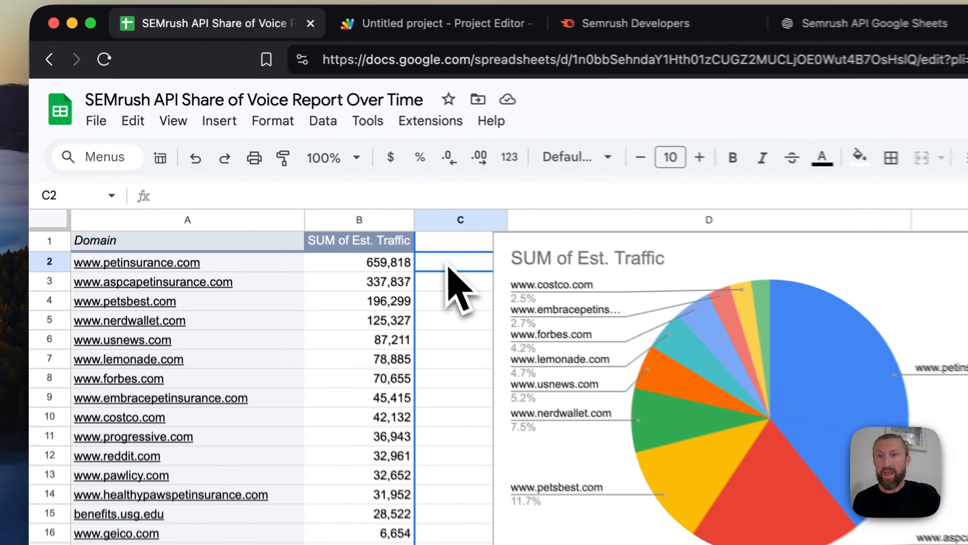
{"action": "key", "text": "Left"}
{"action": "key", "text": "Left"}
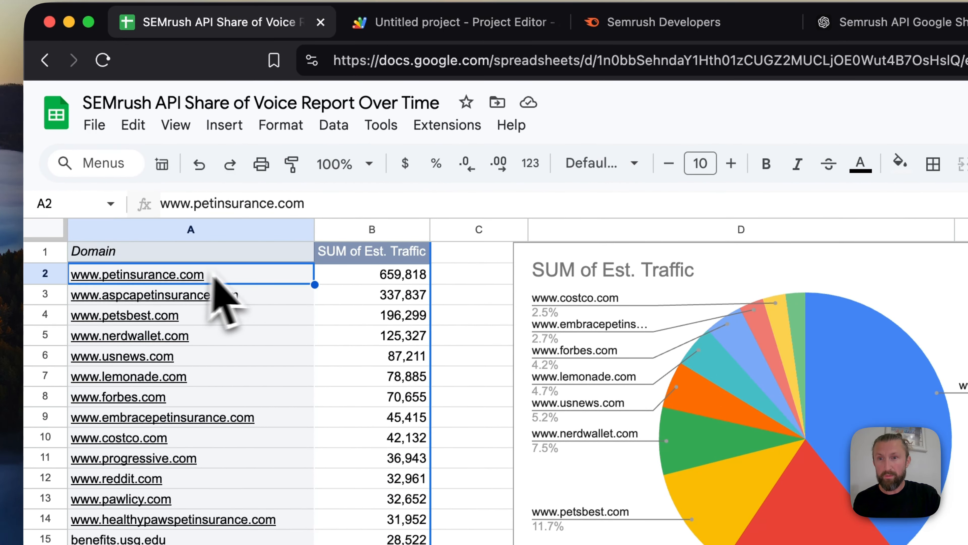
{"action": "left_click", "coordinate": [257, 274]}
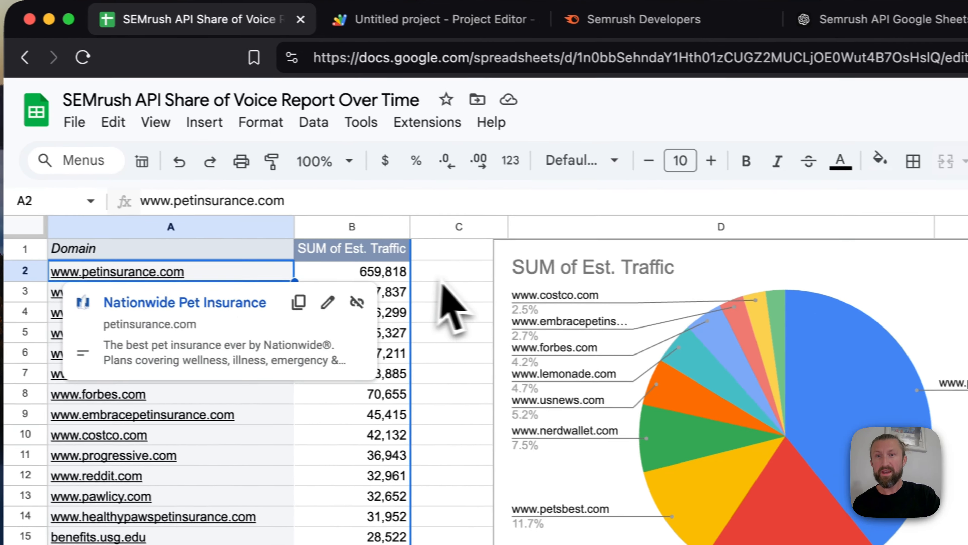
{"action": "key", "text": "Right"}
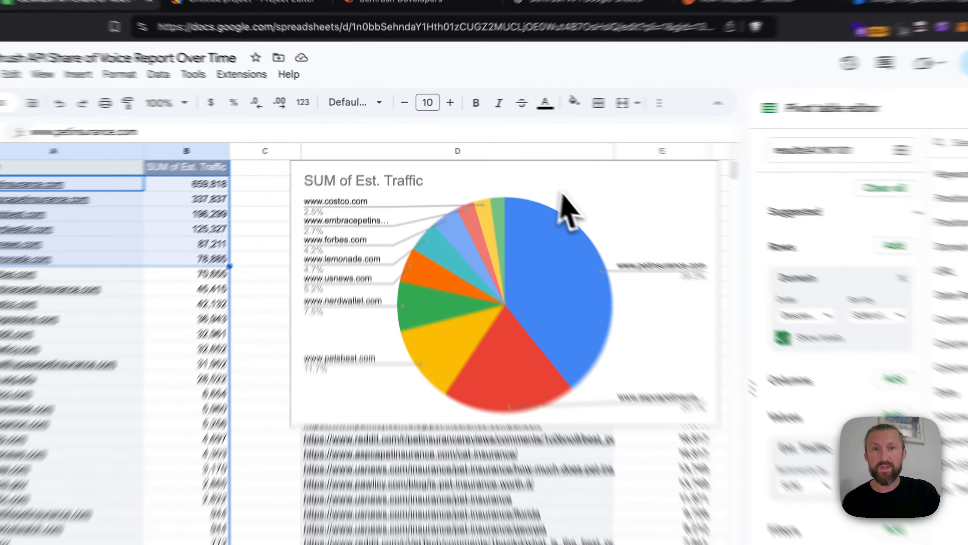
Delete the SUM of Est. Traffic pie chart that covers the URL pivot table
{"action": "left_click", "coordinate": [527, 160]}
{"action": "left_click_drag", "start_coordinate": [528, 160], "coordinate": [523, 162]}
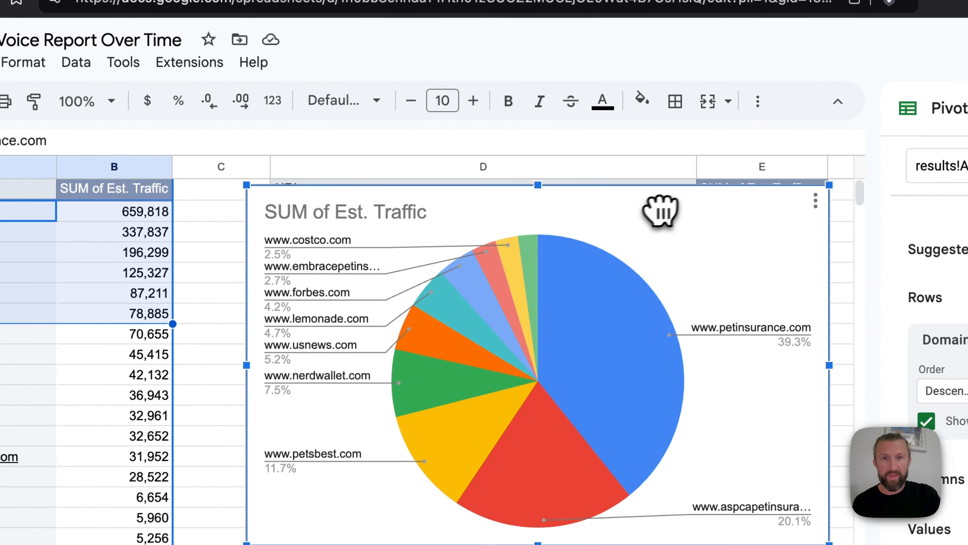
{"action": "left_click_drag", "start_coordinate": [661, 210], "coordinate": [317, 292]}
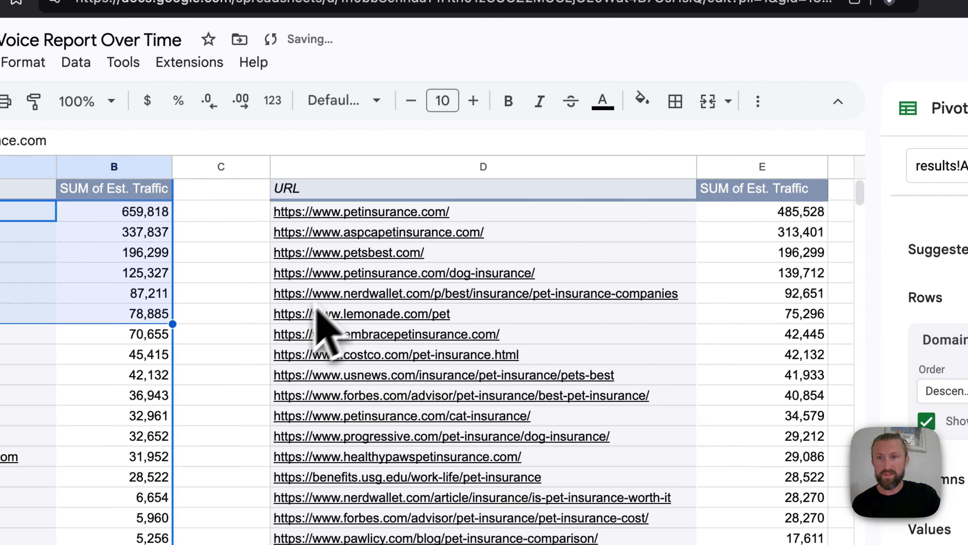
Insert a column chart of SUM of Est. Traffic by Domain from A1:B11 of the domain pivot table
{"action": "left_click_drag", "start_coordinate": [12, 215], "coordinate": [110, 245]}
{"action": "left_click_drag", "start_coordinate": [39, 191], "coordinate": [111, 344]}
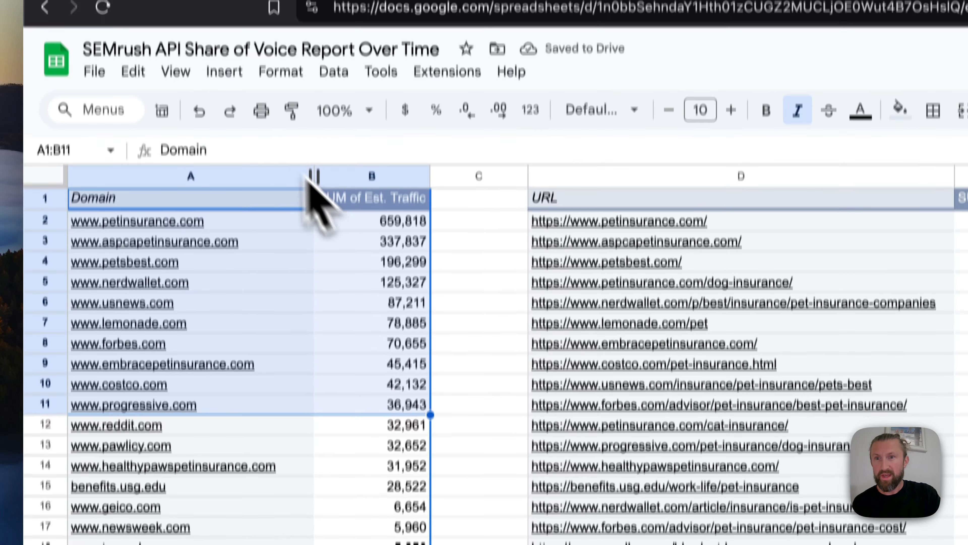
{"action": "left_click", "coordinate": [224, 58]}
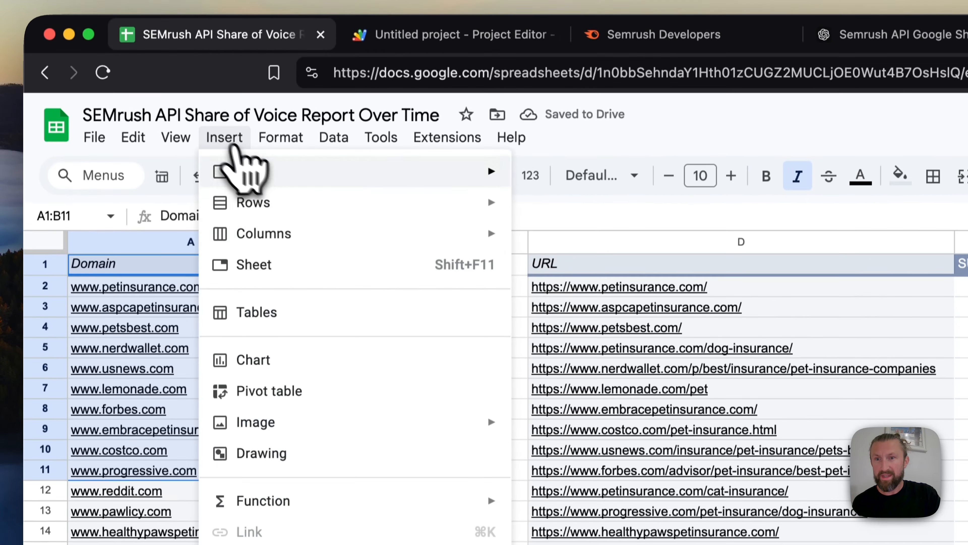
{"action": "left_click", "coordinate": [356, 281]}
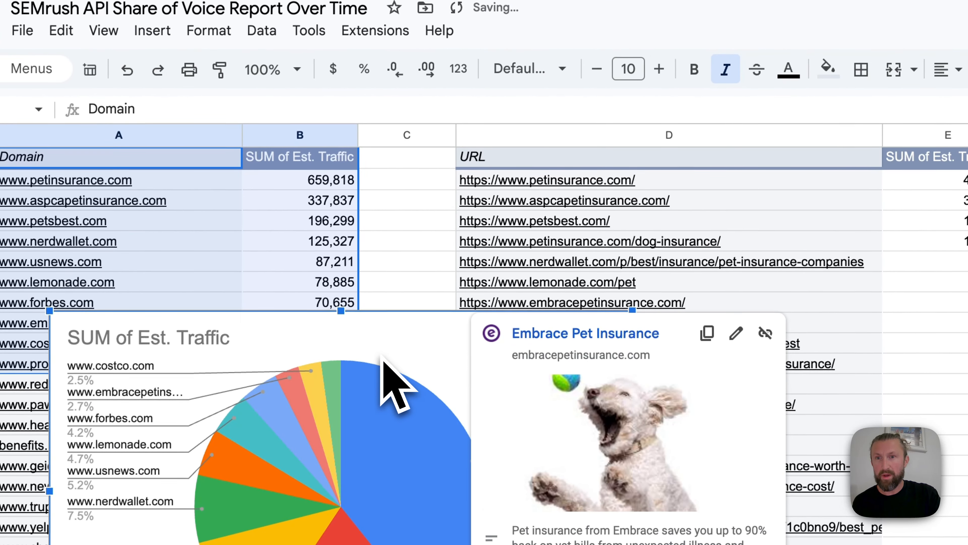
{"action": "key", "text": "Delete"}
{"action": "left_click", "coordinate": [152, 30]}
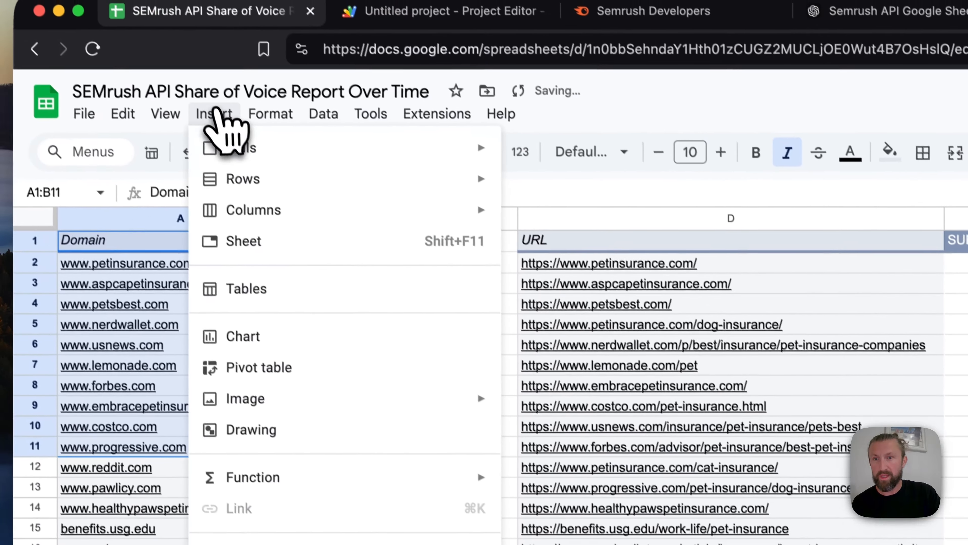
{"action": "left_click", "coordinate": [292, 353]}
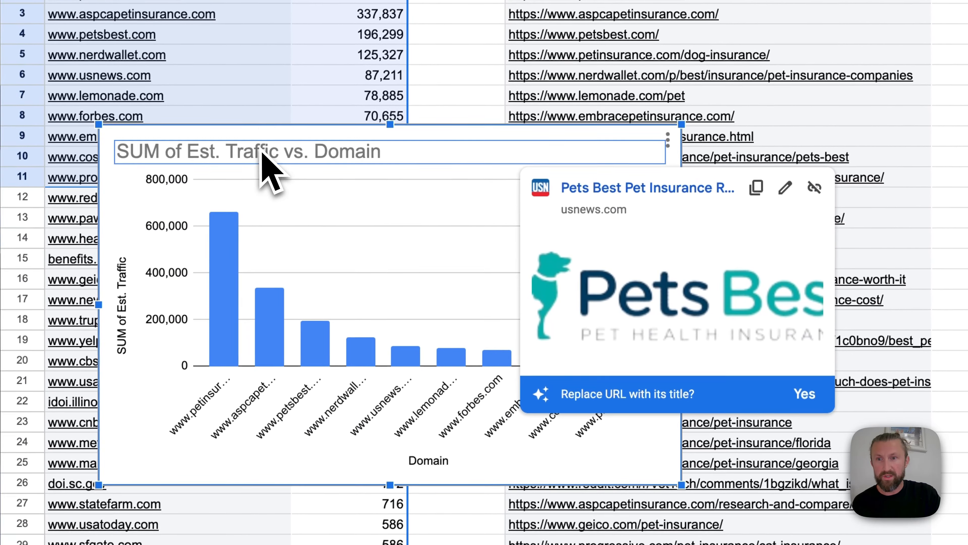
Title the Est. Traffic by Domain column chart "SoV for Pet Insurance in the USA in 2024"
{"action": "type", "text": "for Pet Ins"}
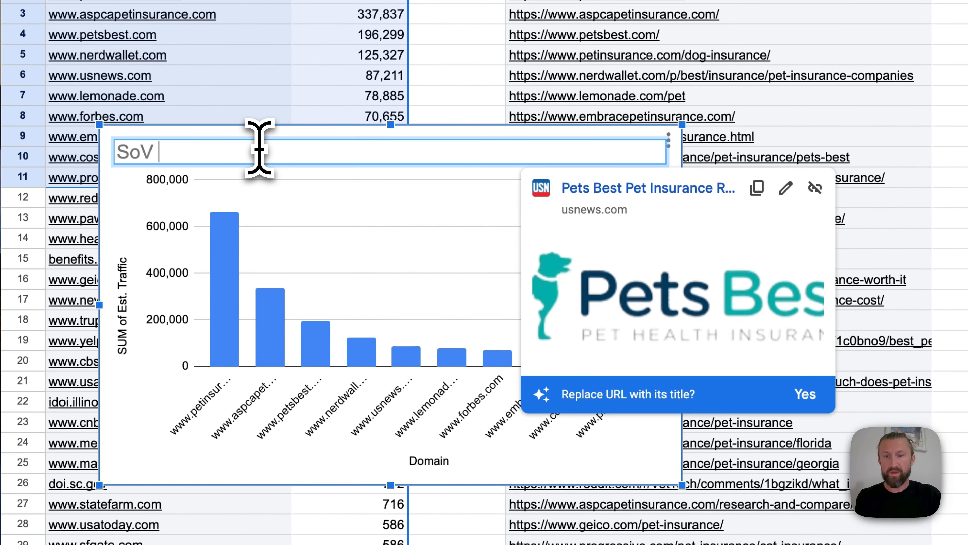
{"action": "type", "text": "urance in"}
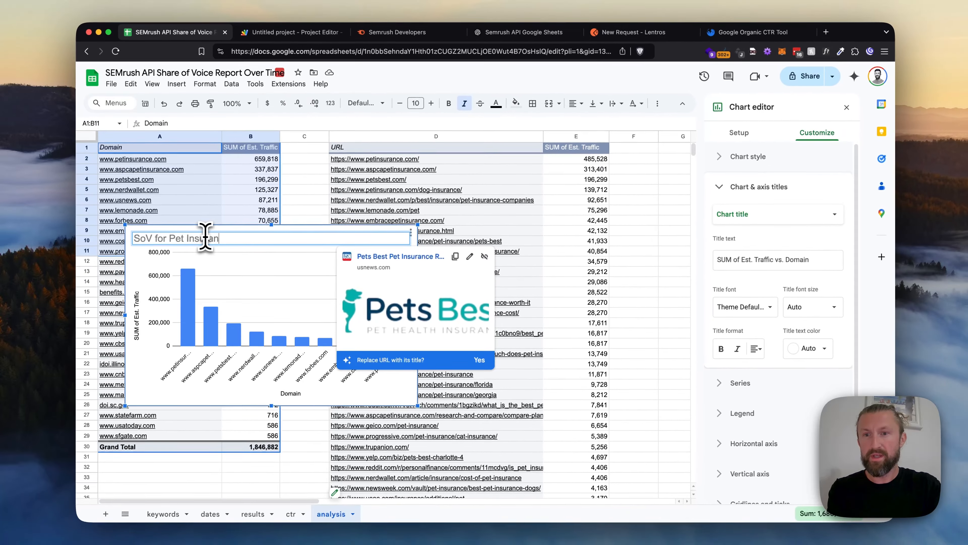
{"action": "type", "text": " the USA i"}
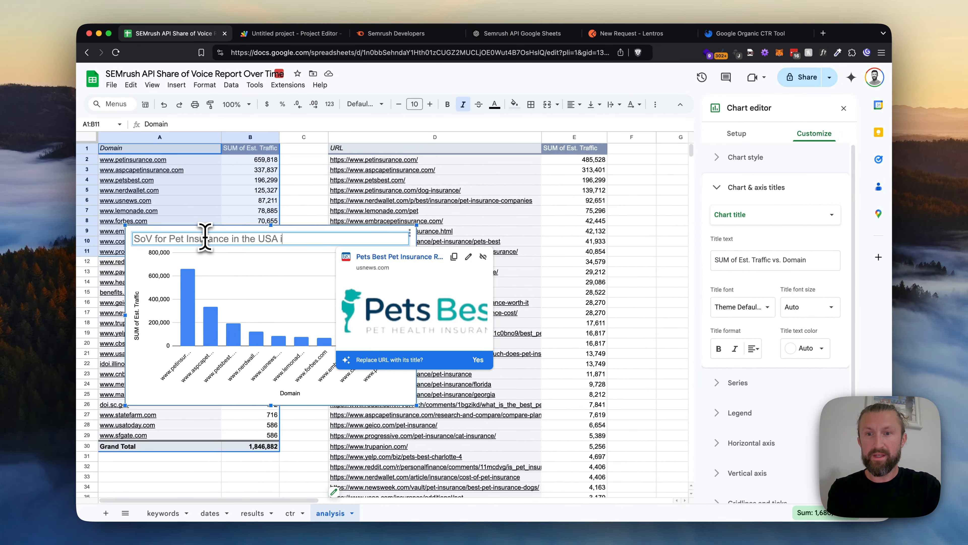
{"action": "type", "text": "n 2024"}
{"action": "left_click", "coordinate": [323, 213]}
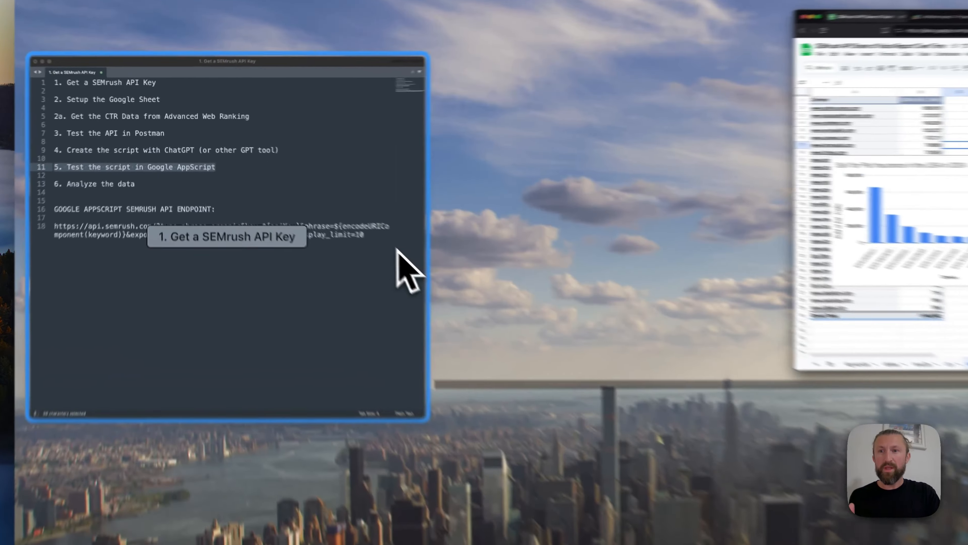
Switch to the text editor notes and review the outline items on the API key, Google Sheet setup and CTR data, highlighting each line
{"action": "left_click", "coordinate": [396, 248]}
{"action": "key", "text": "super+Up"}
{"action": "key", "text": "super+shift+Right"}
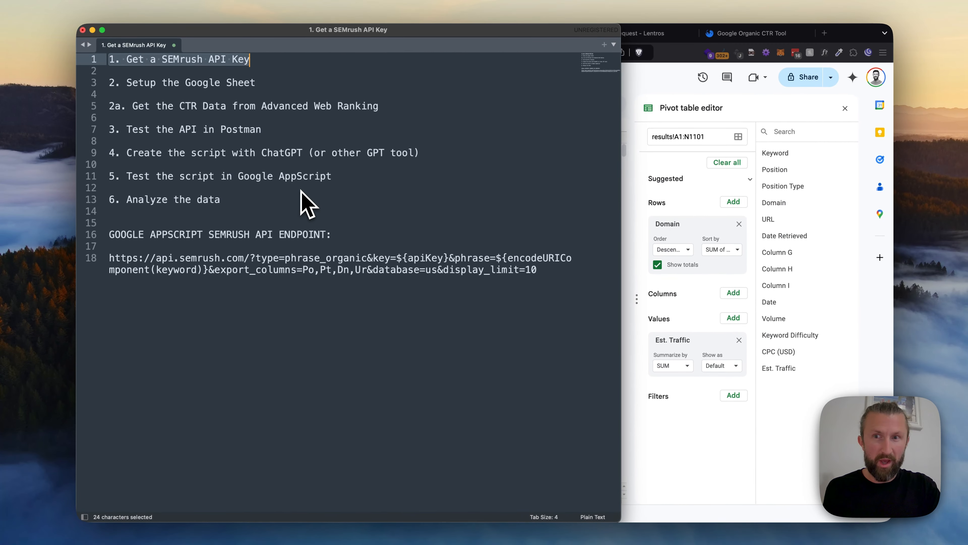
{"action": "key", "text": "Down"}
{"action": "key", "text": "Down"}
{"action": "key", "text": "super+Left"}
{"action": "key", "text": "super+shift+Right"}
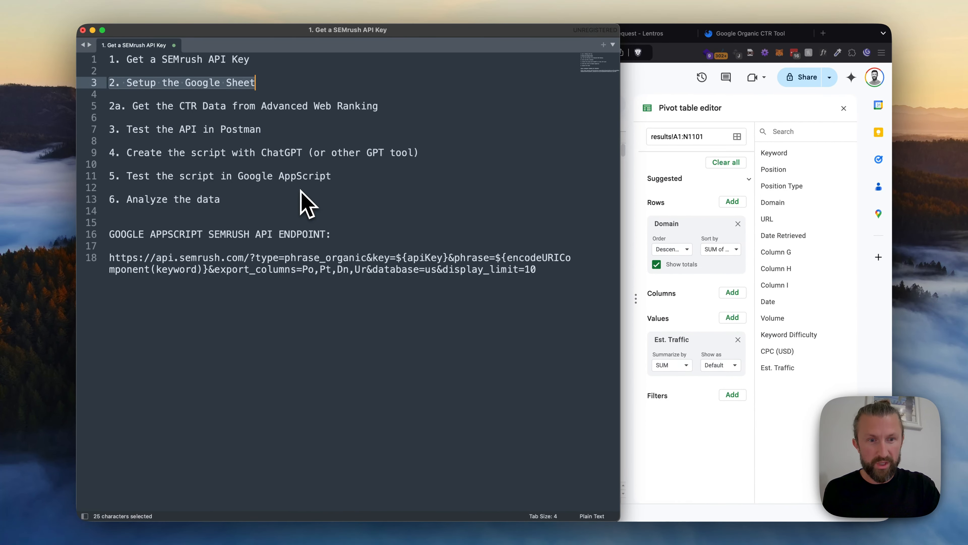
{"action": "key", "text": "Down"}
{"action": "key", "text": "Down"}
{"action": "key", "text": "super+Left"}
{"action": "key", "text": "super+shift+Right"}
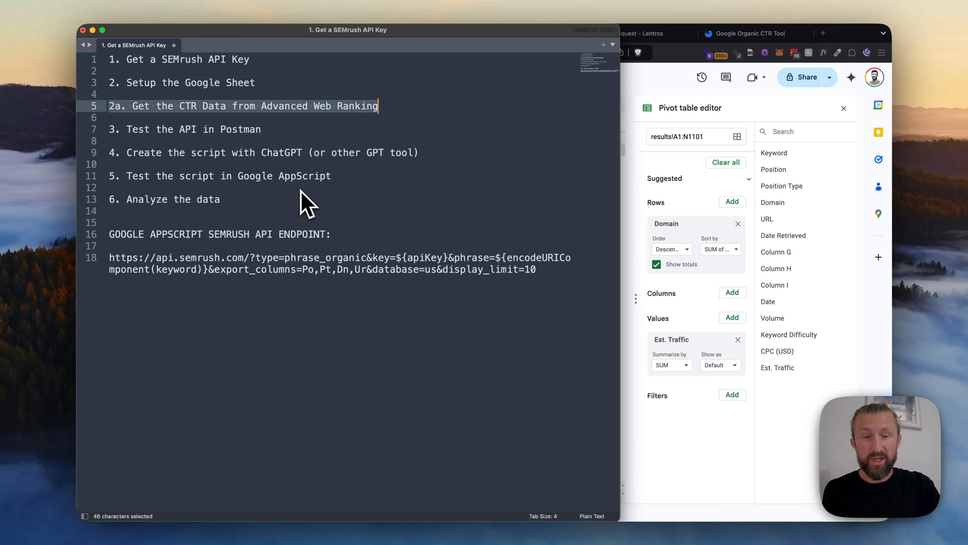
Review outline items 3 to 6, from testing the API in Postman to analyzing the data, highlighting each line in turn
{"action": "key", "text": "Down"}
{"action": "key", "text": "Down"}
{"action": "key", "text": "super+Left"}
{"action": "key", "text": "super+shift+Right"}
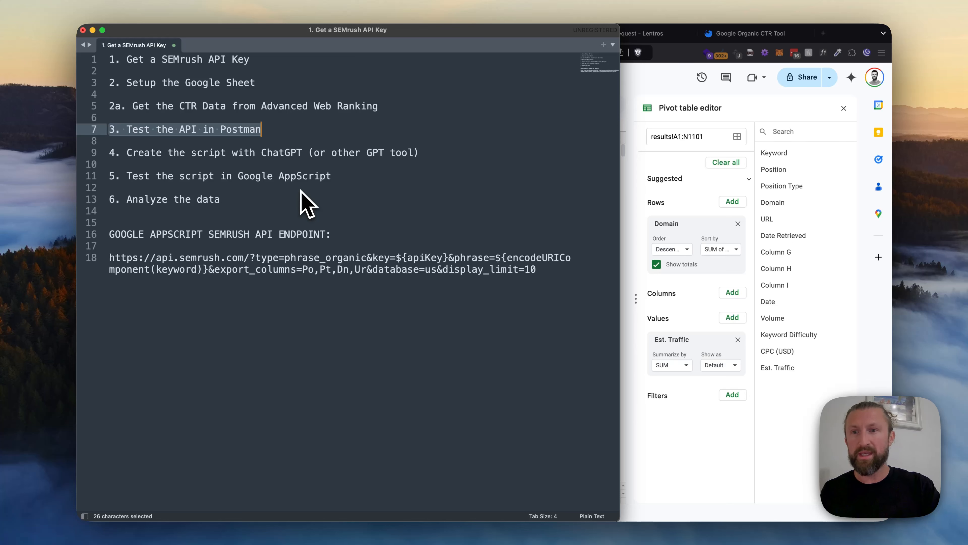
{"action": "key", "text": "Down"}
{"action": "key", "text": "Down"}
{"action": "key", "text": "shift+super+Right"}
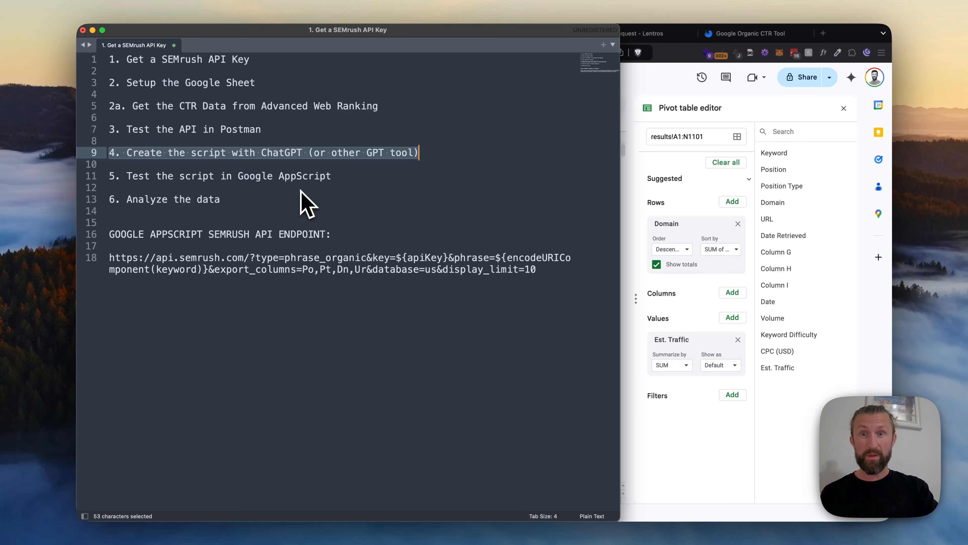
{"action": "key", "text": "Down"}
{"action": "key", "text": "Down"}
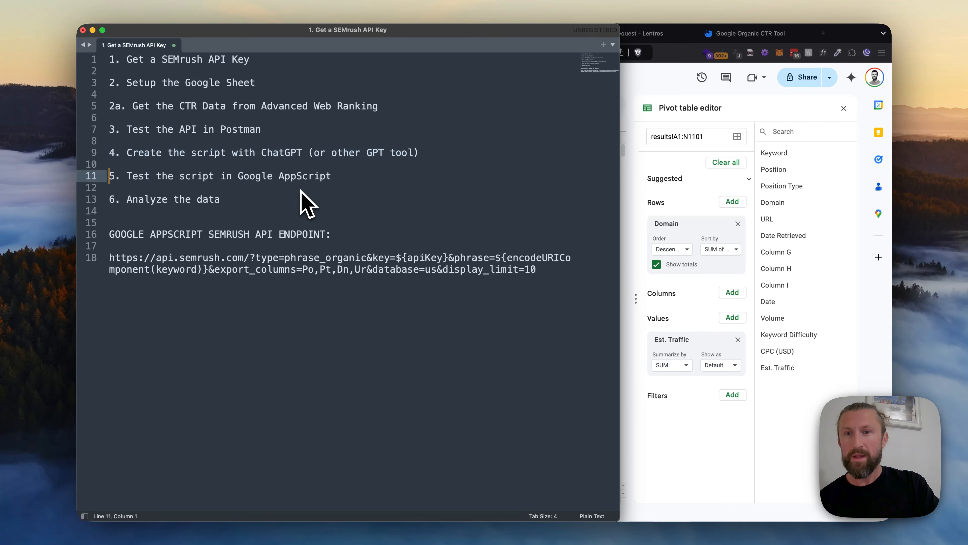
{"action": "key", "text": "shift+super+Right"}
{"action": "key", "text": "Down"}
{"action": "key", "text": "Down"}
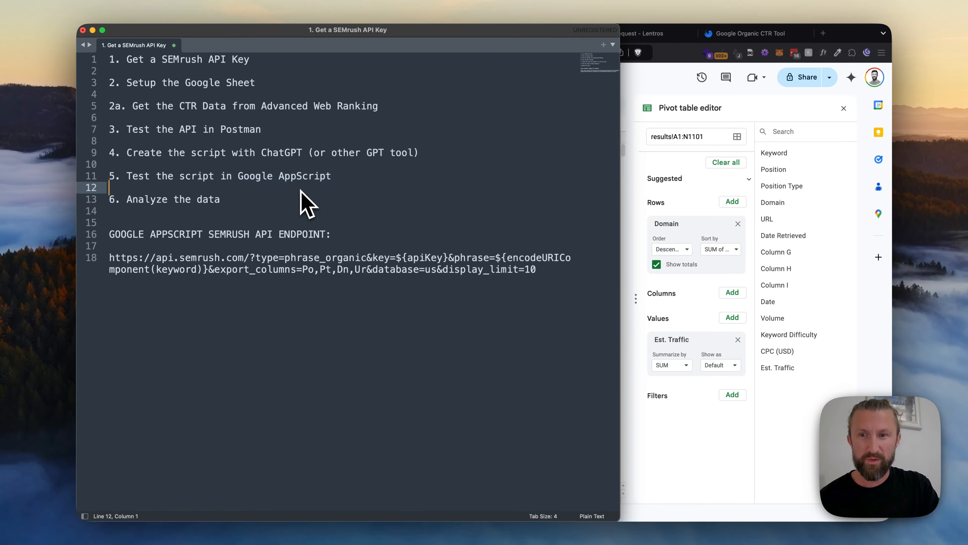
{"action": "key", "text": "shift+super+Right"}
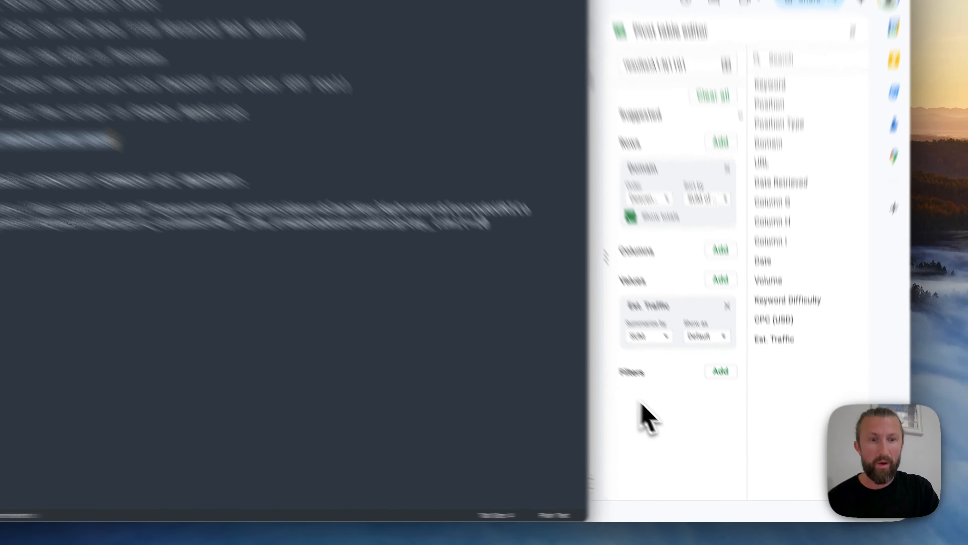
Return to the browser, check the Apps Script project's trigger option, and go back to cell C1 of the analysis sheet
{"action": "left_click", "coordinate": [664, 424]}
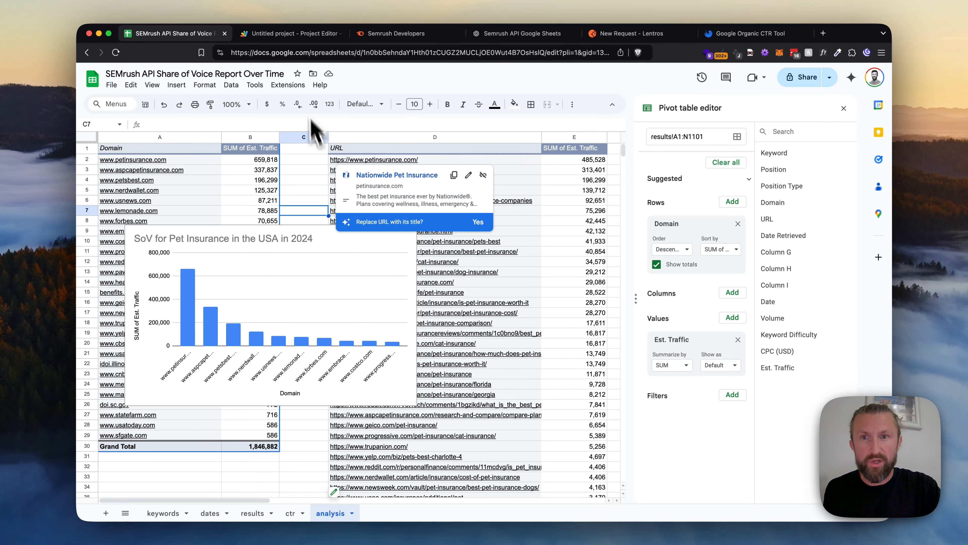
{"action": "left_click", "coordinate": [293, 33]}
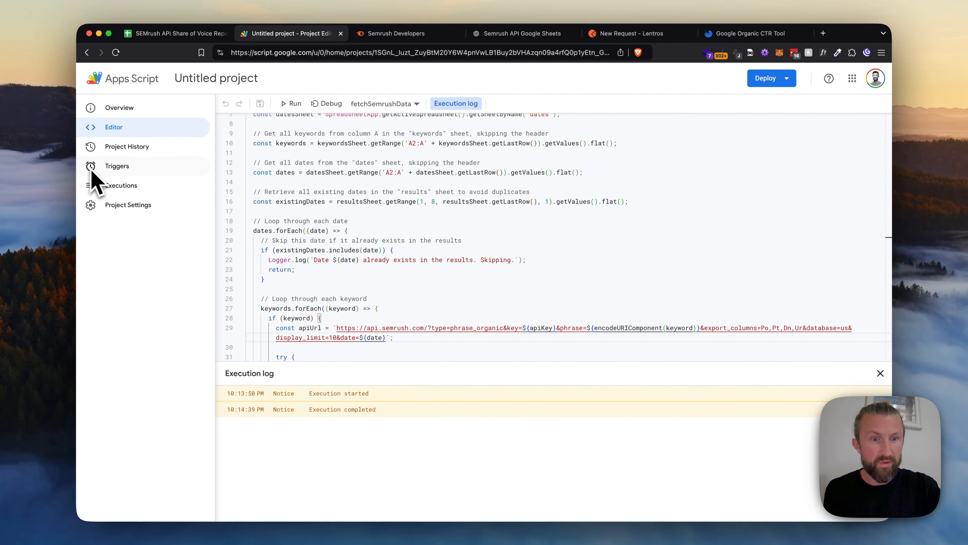
{"action": "left_click", "coordinate": [178, 33]}
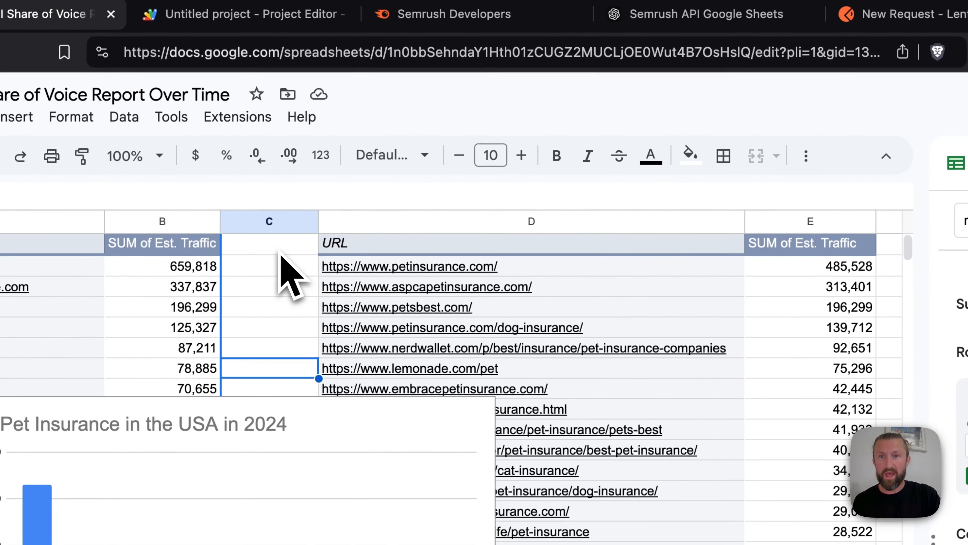
{"action": "left_click", "coordinate": [467, 273]}
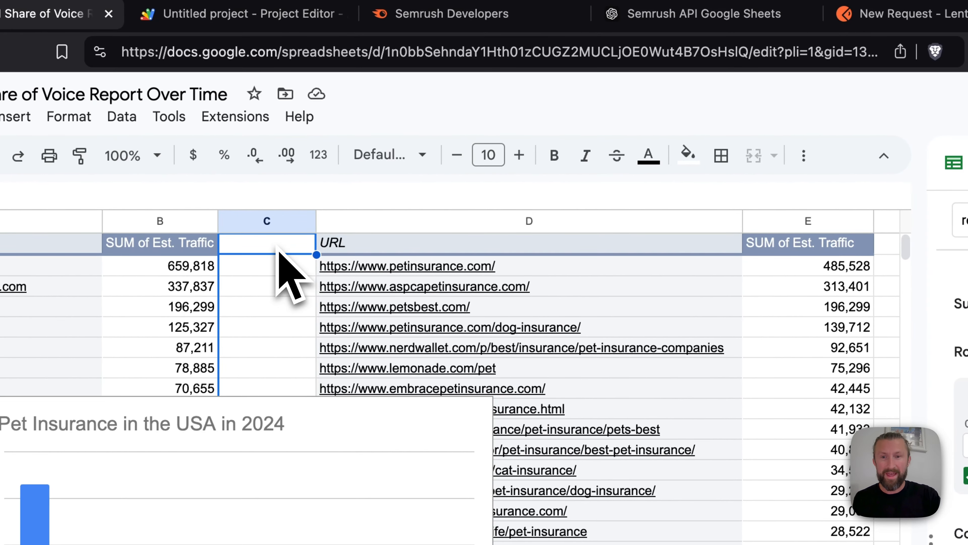